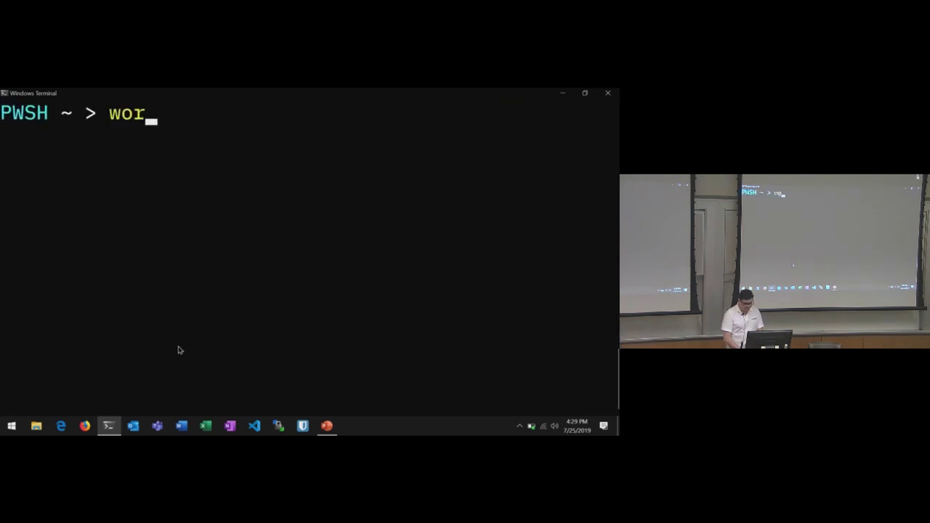
- Activate the cms-demo environment and try creating a CodeRed project named testproject
{"action": "type", "text": "demo"}
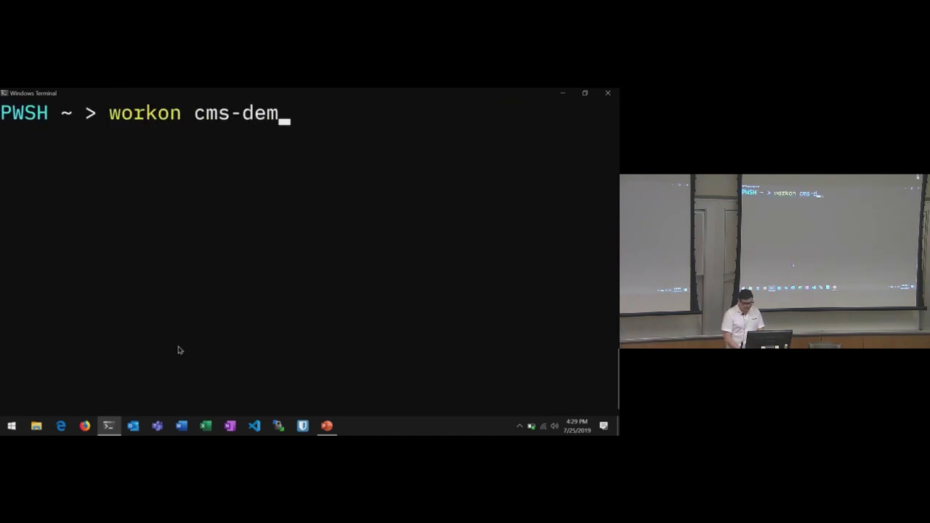
{"action": "key", "text": "Return"}
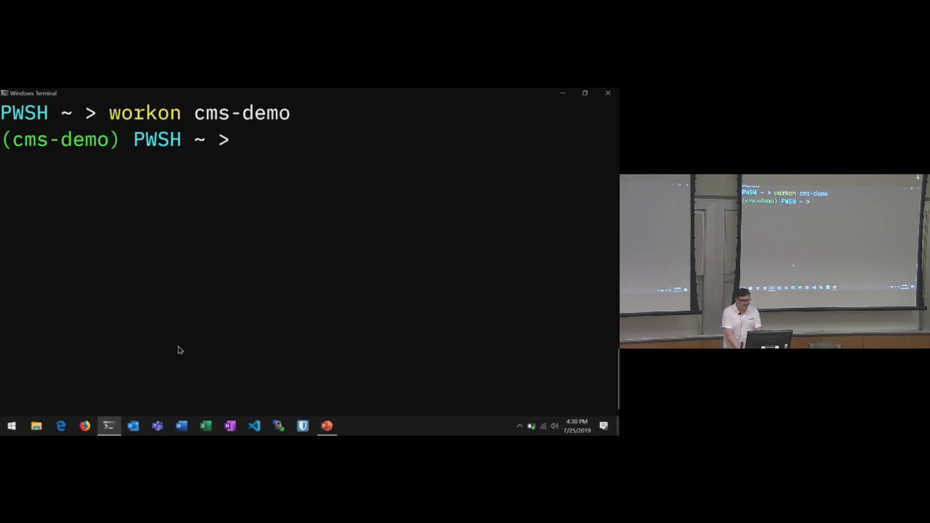
{"action": "type", "text": "coderedcms start "}
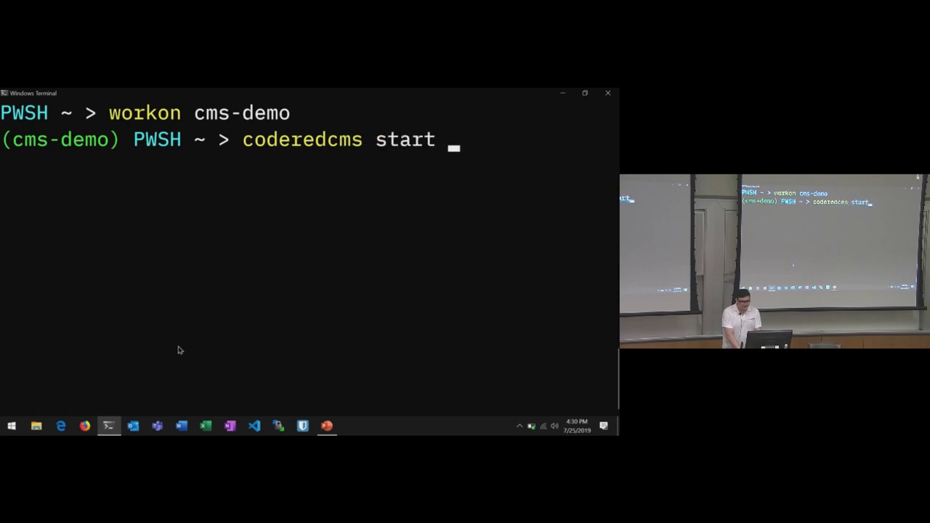
{"action": "type", "text": "testproject"}
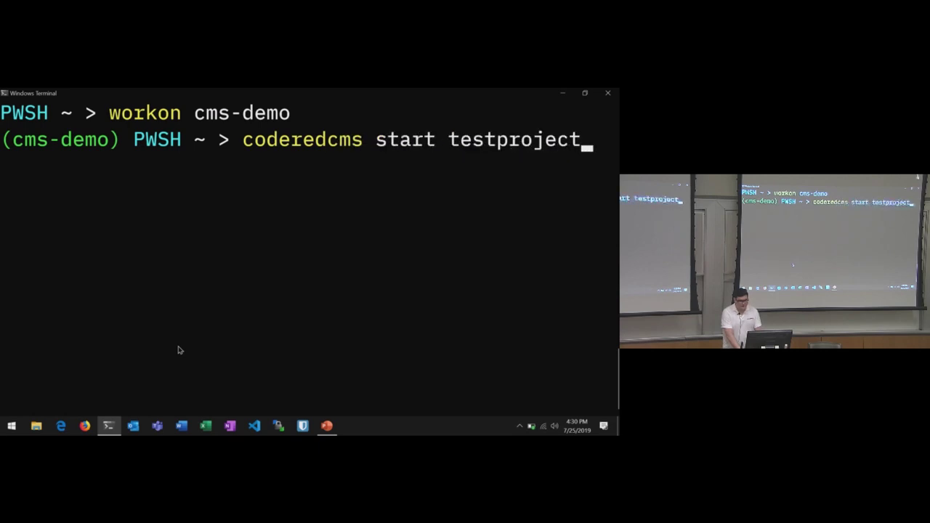
{"action": "key", "text": "Return"}
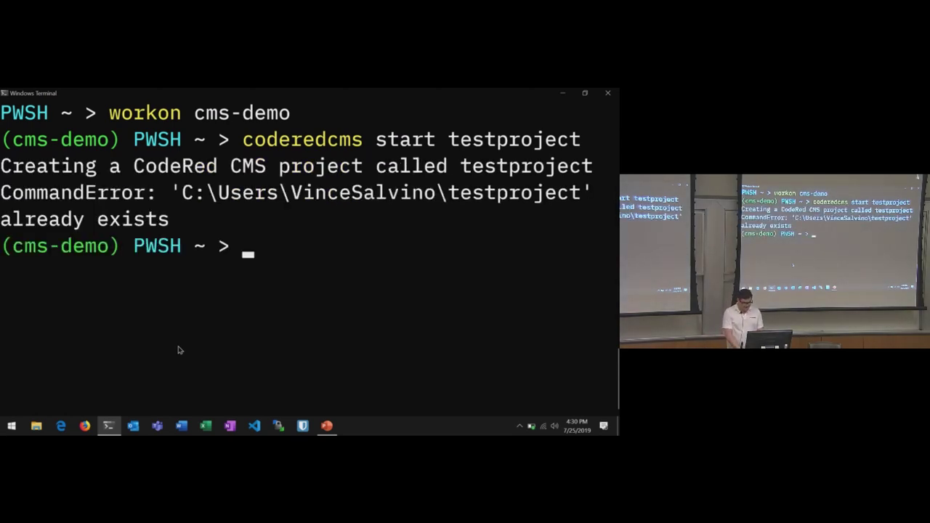
- Re-run coderedcms start with the project name wagtailspace instead
{"action": "key", "text": "Up"}
{"action": "key", "text": "BackSpace"}
{"action": "key", "text": "BackSpace"}
{"action": "key", "text": "BackSpace"}
{"action": "key", "text": "BackSpace"}
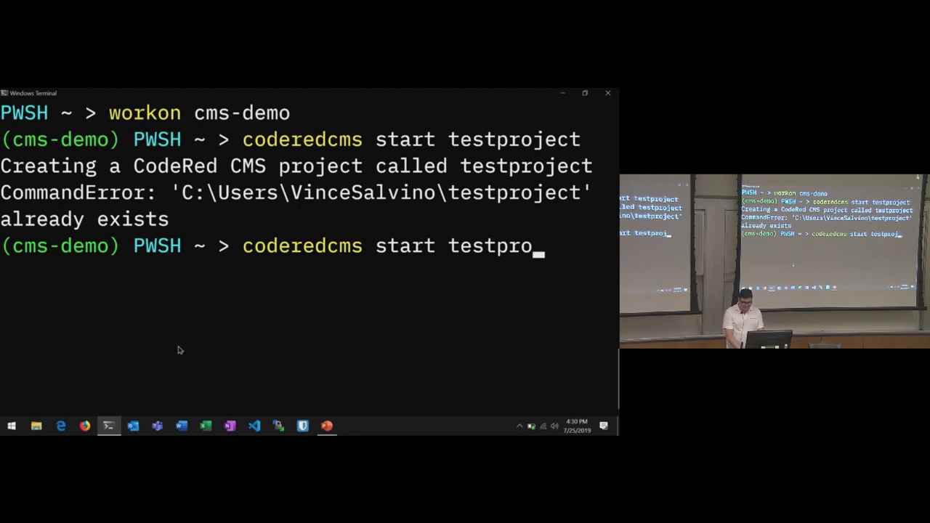
{"action": "key", "text": "BackSpace"}
{"action": "key", "text": "BackSpace"}
{"action": "key", "text": "BackSpace"}
{"action": "key", "text": "BackSpace"}
{"action": "key", "text": "BackSpace"}
{"action": "key", "text": "BackSpace"}
{"action": "key", "text": "BackSpace"}
{"action": "type", "text": "wagtailspace"}
{"action": "key", "text": "Return"}
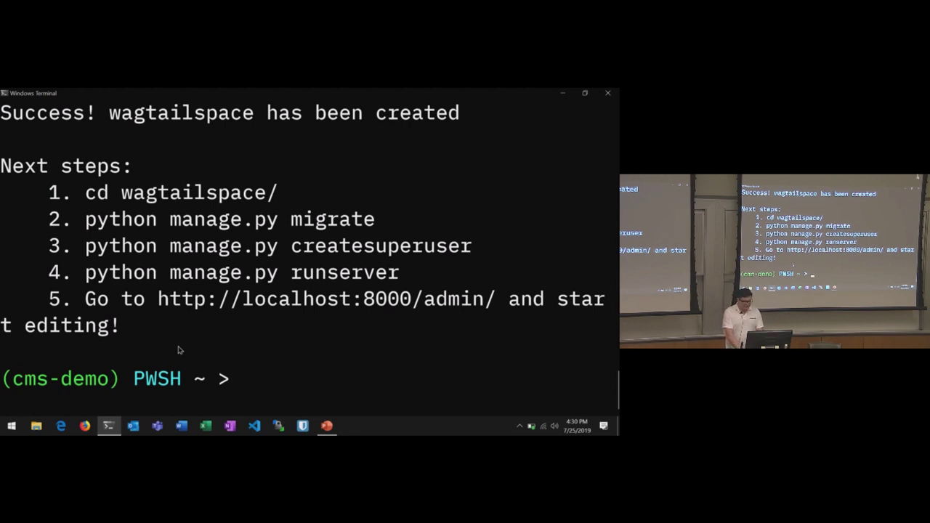
- Move into the wagtailspace folder and run the manage.py database migrations
{"action": "type", "text": "cd .\\wagtailspace\\"}
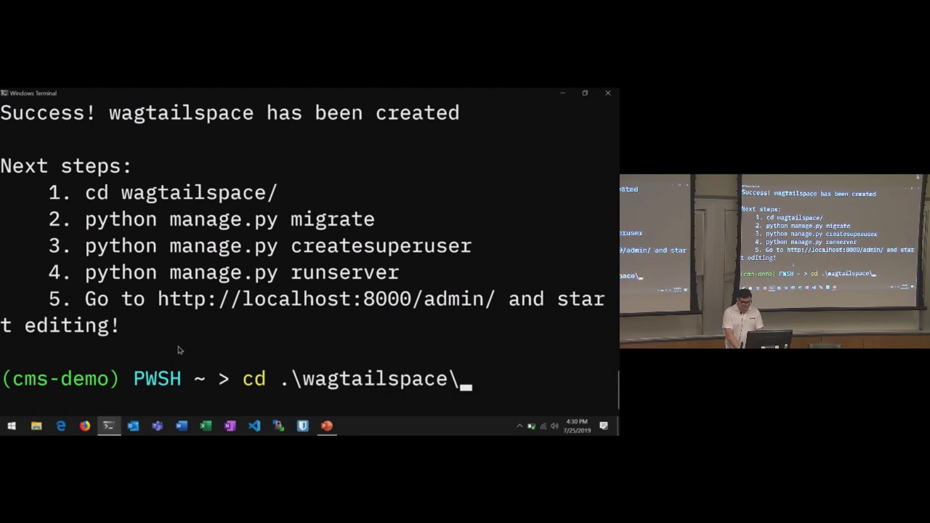
{"action": "key", "text": "Return"}
{"action": "type", "text": "python mana"}
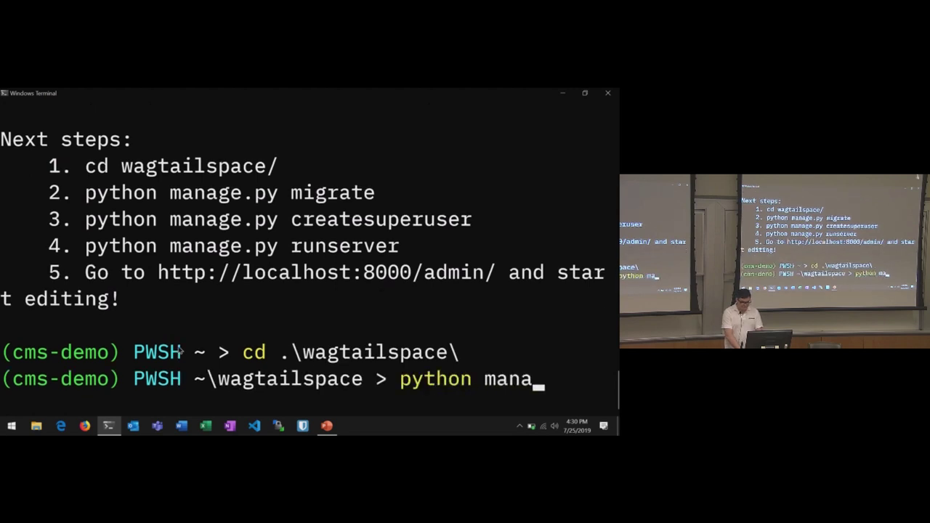
{"action": "key", "text": "Tab"}
{"action": "type", "text": "migrate"}
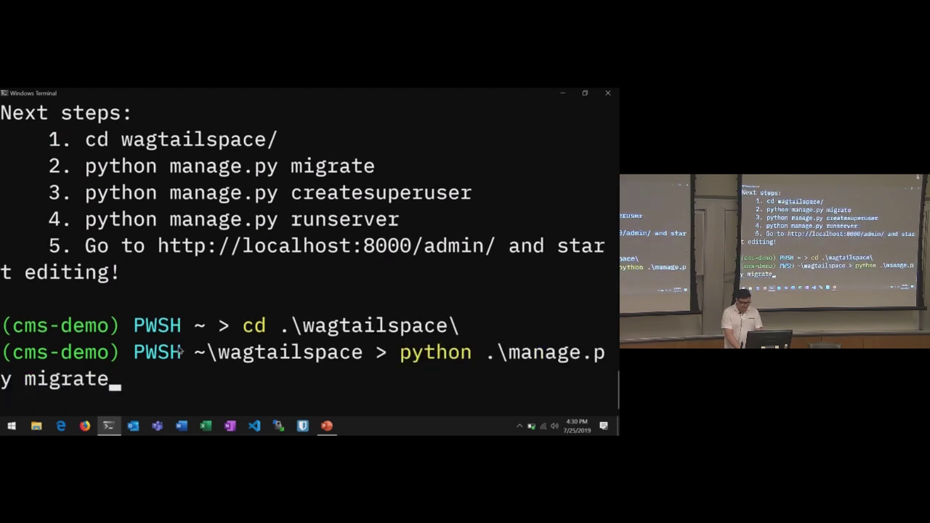
{"action": "key", "text": "Return"}
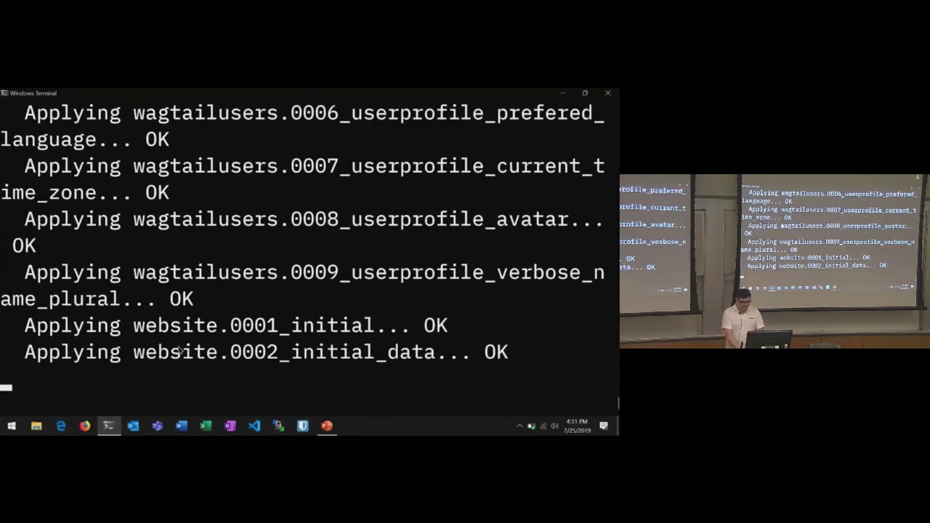
- Create superuser 'admin' with no email, bypassing password validation, then start runserver
{"action": "type", "text": "python"}
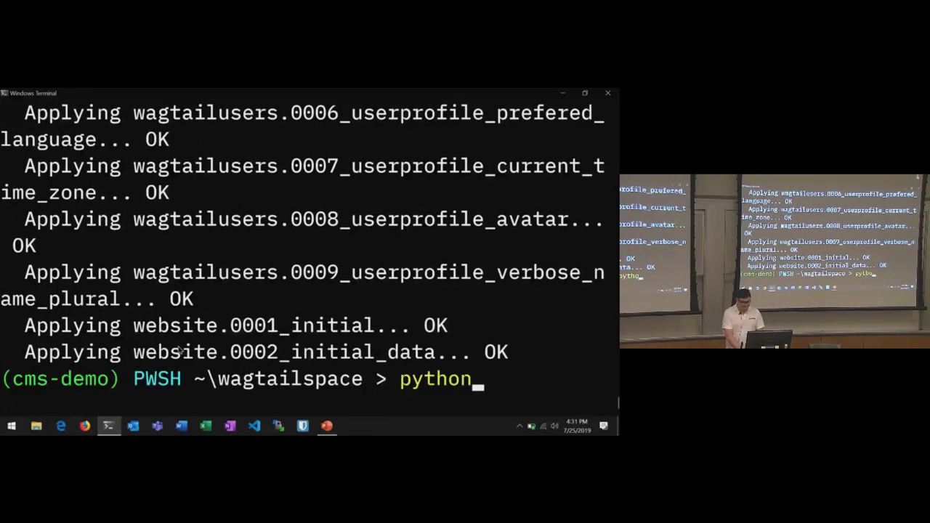
{"action": "type", "text": " .\\mana"}
{"action": "key", "text": "Tab"}
{"action": "type", "text": "createsuperuser"}
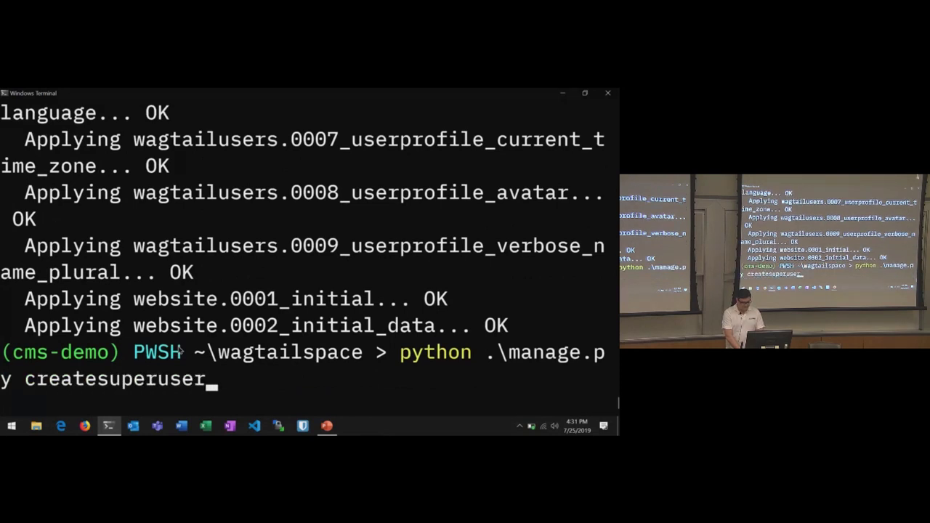
{"action": "key", "text": "Return"}
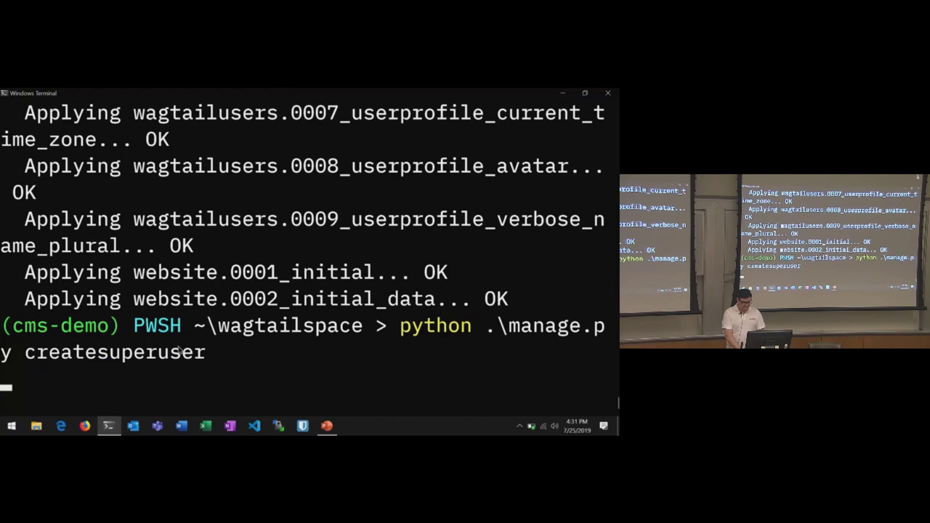
{"action": "type", "text": "admin"}
{"action": "key", "text": "Return"}
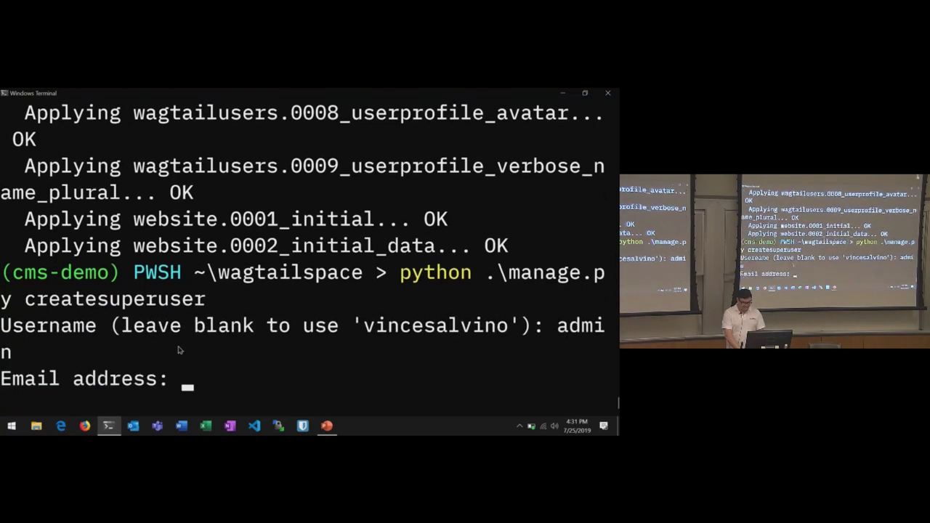
{"action": "key", "text": "Return"}
{"action": "key", "text": "Return"}
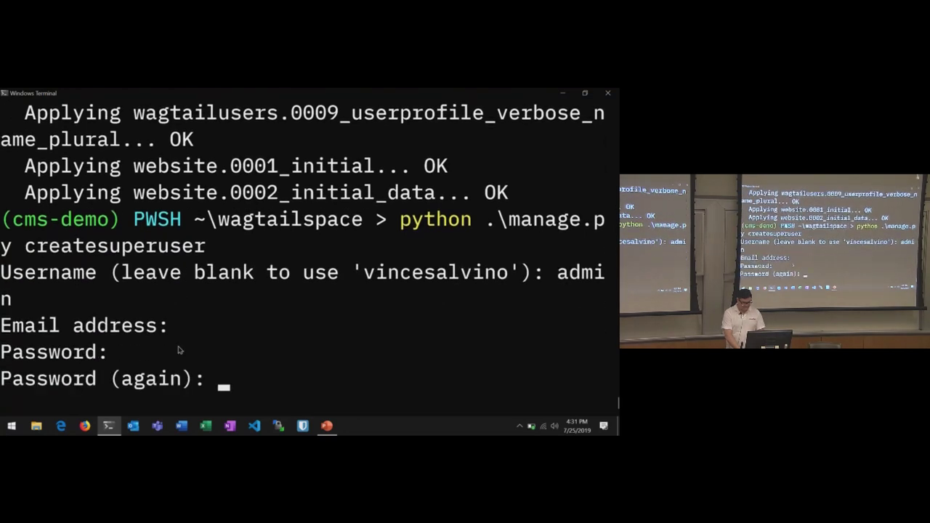
{"action": "key", "text": "Return"}
{"action": "type", "text": "y"}
{"action": "key", "text": "Return"}
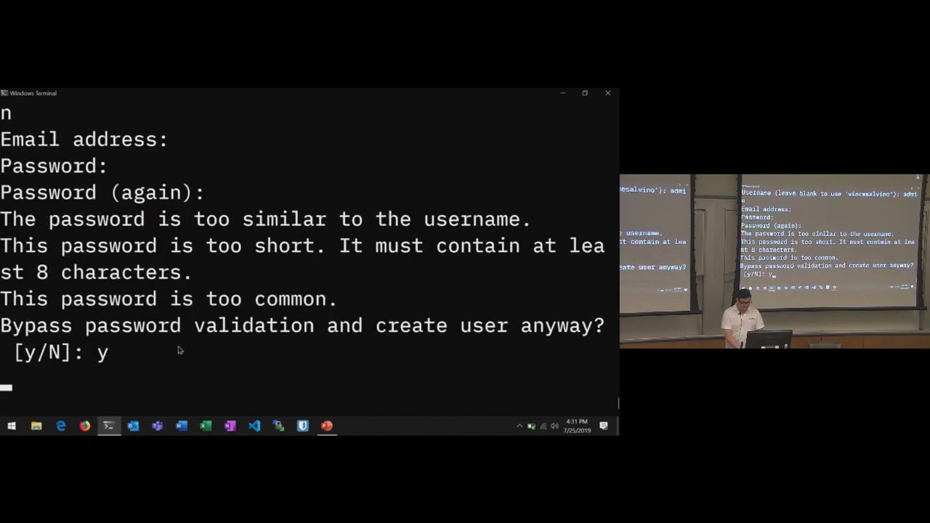
{"action": "type", "text": "pytho"}
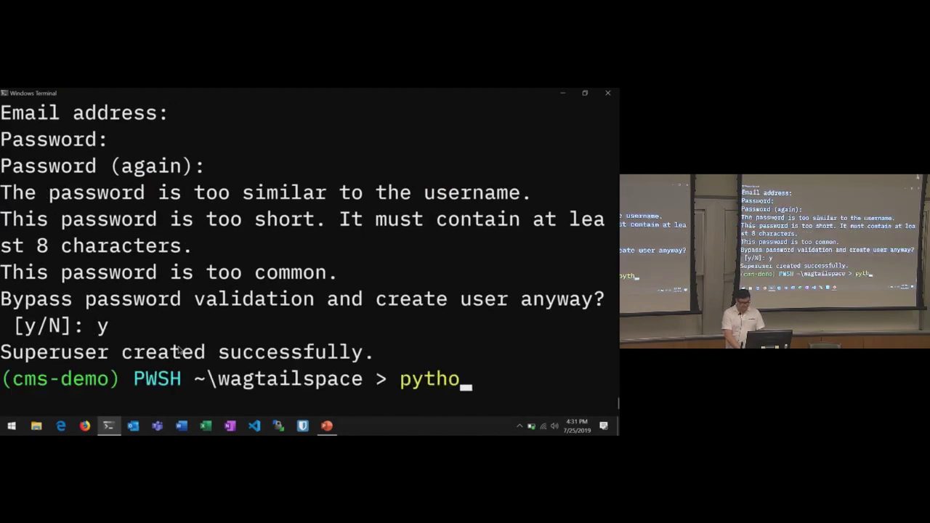
{"action": "type", "text": "n .\\manage.py runserver"}
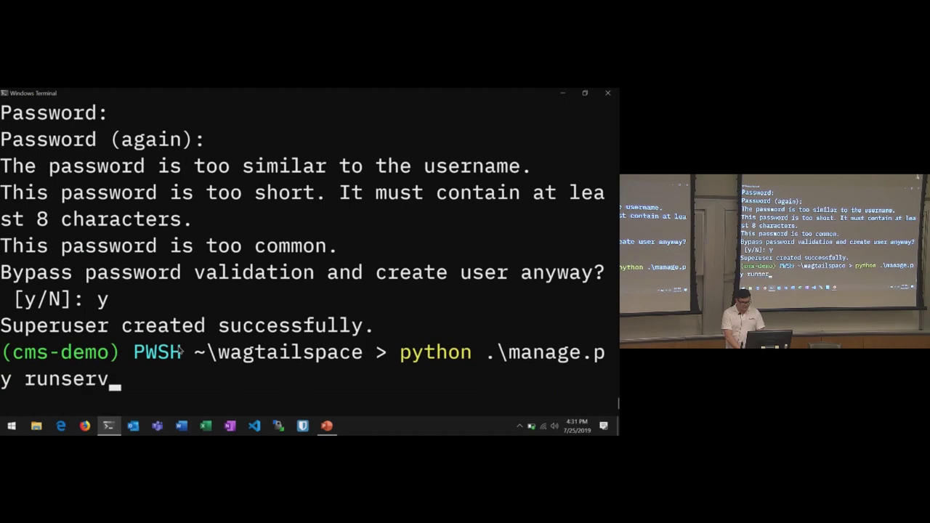
{"action": "key", "text": "Return"}
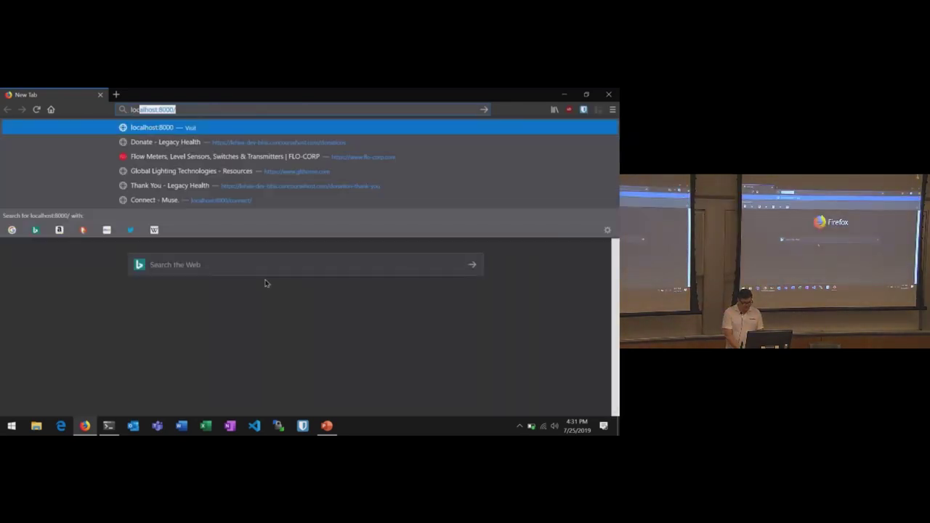
- Open localhost:8000/admin and sign in with the admin username and its password
{"action": "key", "text": "Return"}
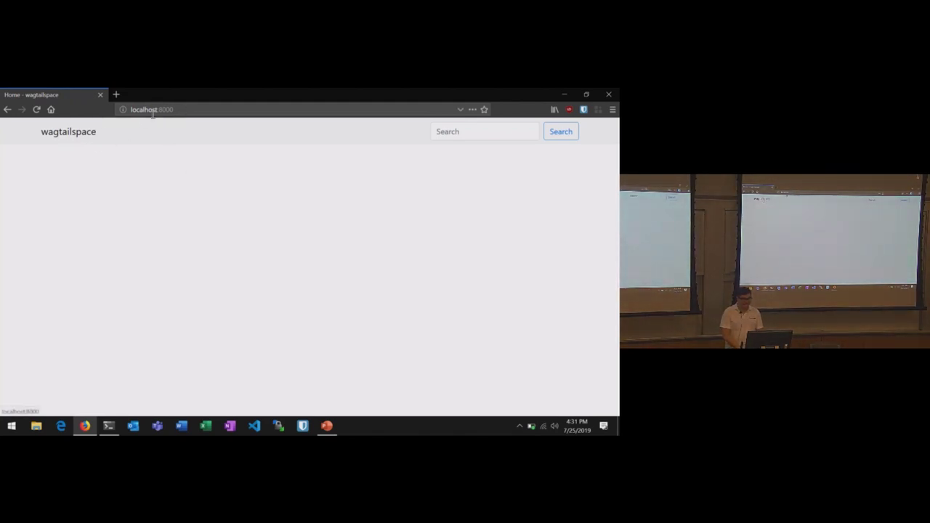
{"action": "left_click", "coordinate": [197, 110]}
{"action": "left_click", "coordinate": [209, 109]}
{"action": "type", "text": "."}
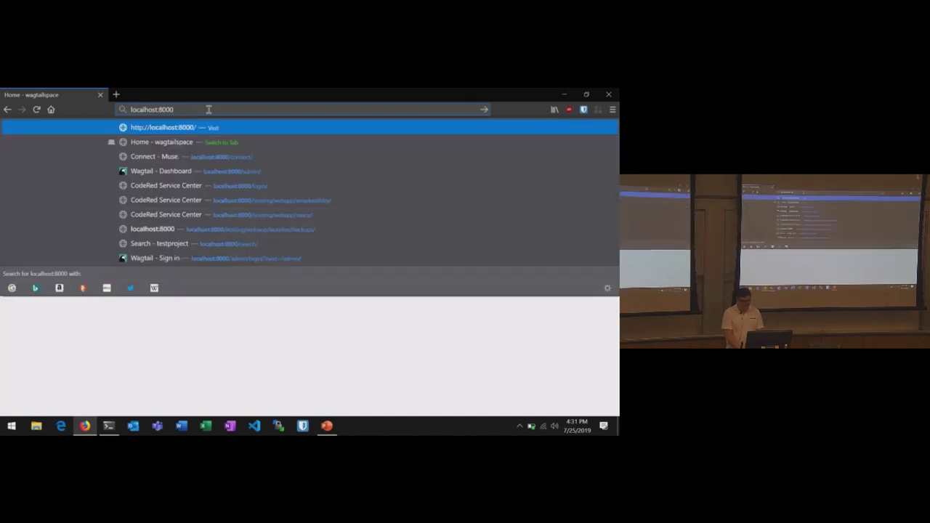
{"action": "type", "text": "admin"}
{"action": "key", "text": "Return"}
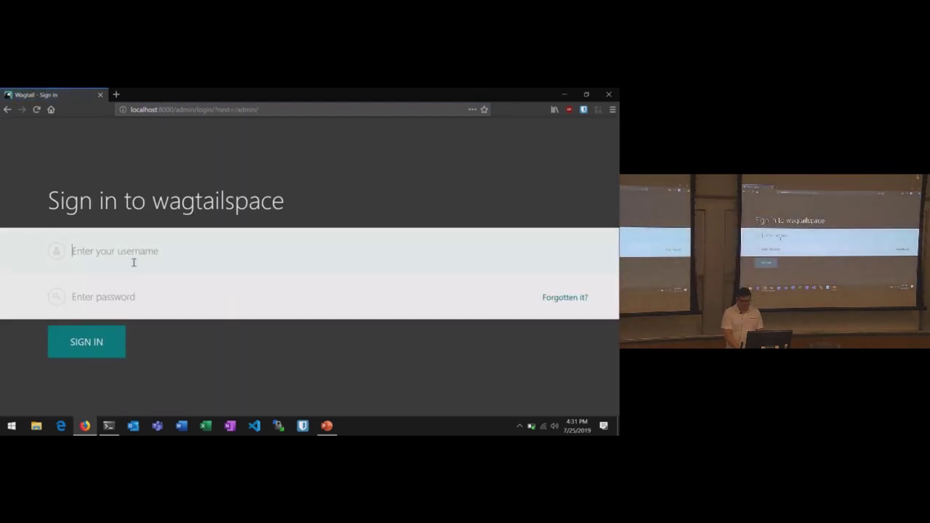
{"action": "type", "text": "admin"}
{"action": "key", "text": "Tab"}
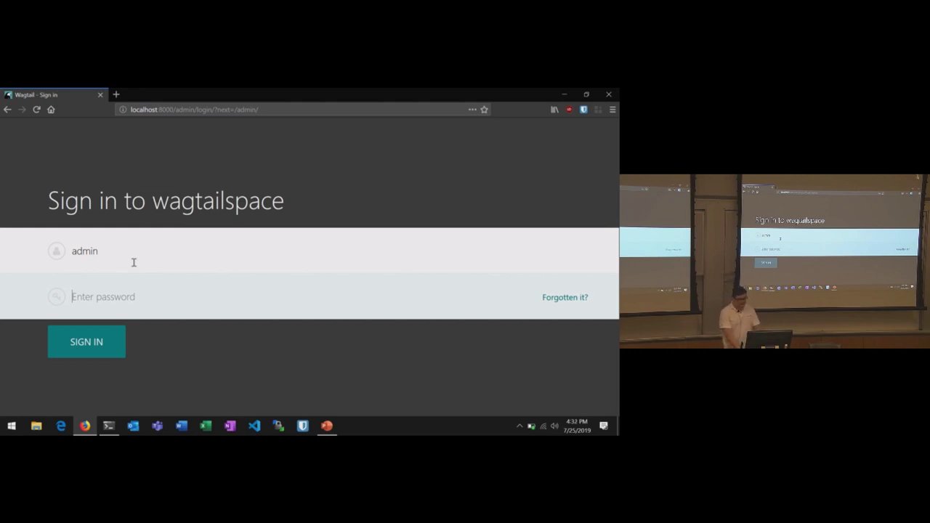
{"action": "type", "text": "admin"}
{"action": "key", "text": "Return"}
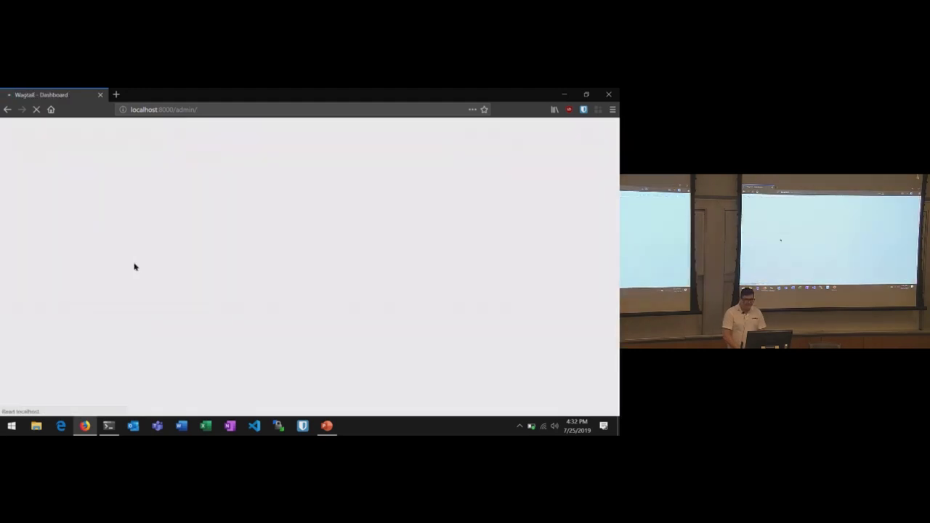
- Dismiss the password prompt, open Home from Pages for editing, and scroll to Body
{"action": "left_click", "coordinate": [598, 128]}
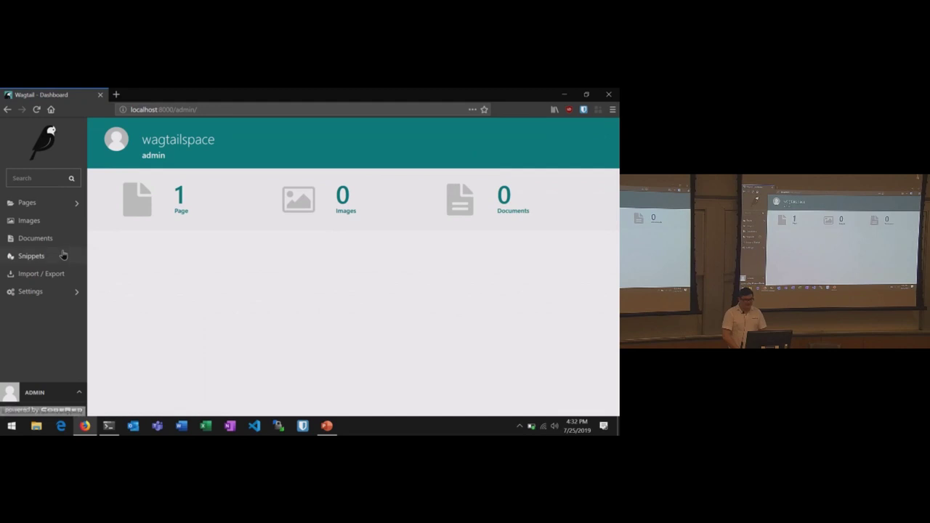
{"action": "left_click", "coordinate": [49, 207]}
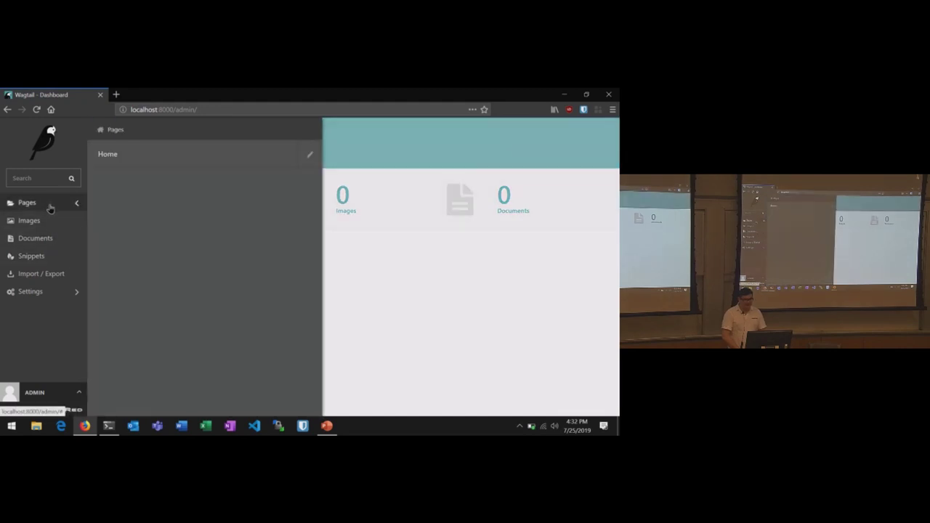
{"action": "left_click", "coordinate": [176, 155]}
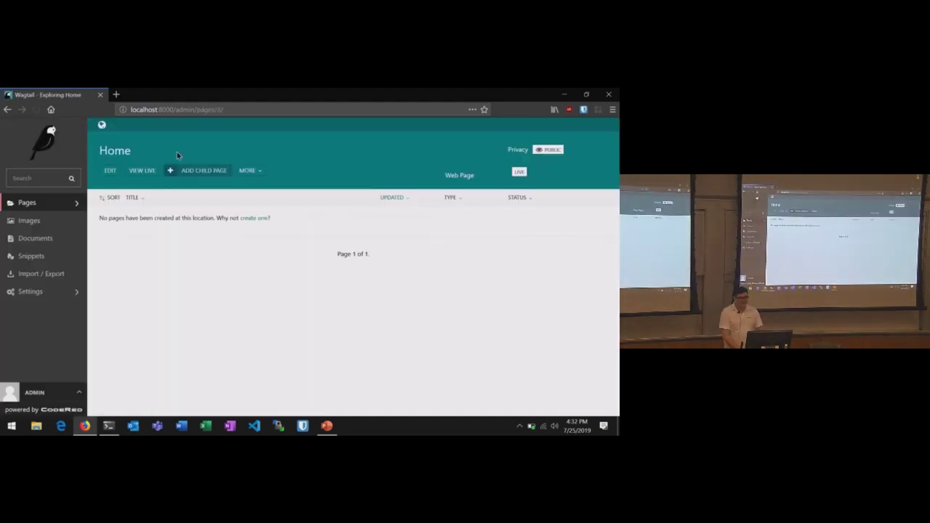
{"action": "left_click", "coordinate": [111, 179]}
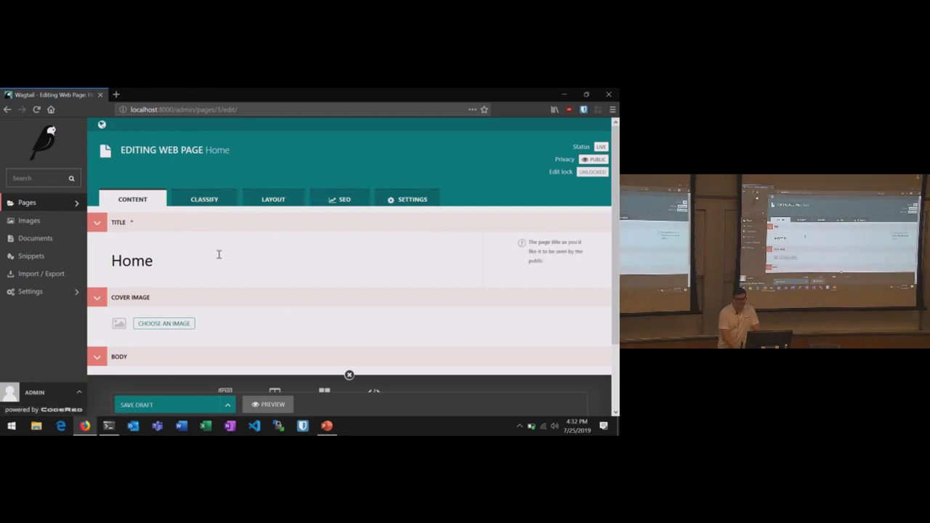
{"action": "scroll", "coordinate": [219, 254], "scroll_direction": "down", "scroll_amount": 2}
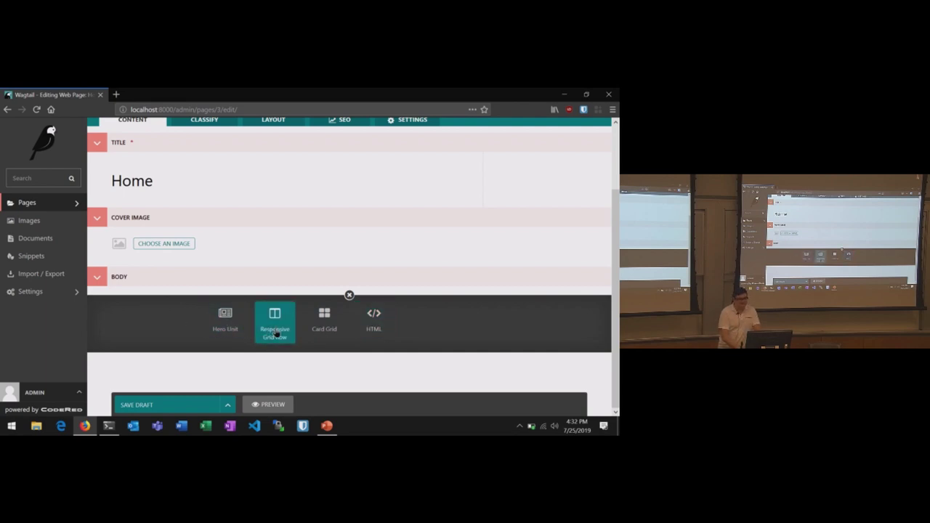
- Insert a Hero Unit block and upload space.jpg from disk as its background image
{"action": "left_click", "coordinate": [225, 326]}
{"action": "scroll", "coordinate": [225, 326], "scroll_direction": "down", "scroll_amount": 3}
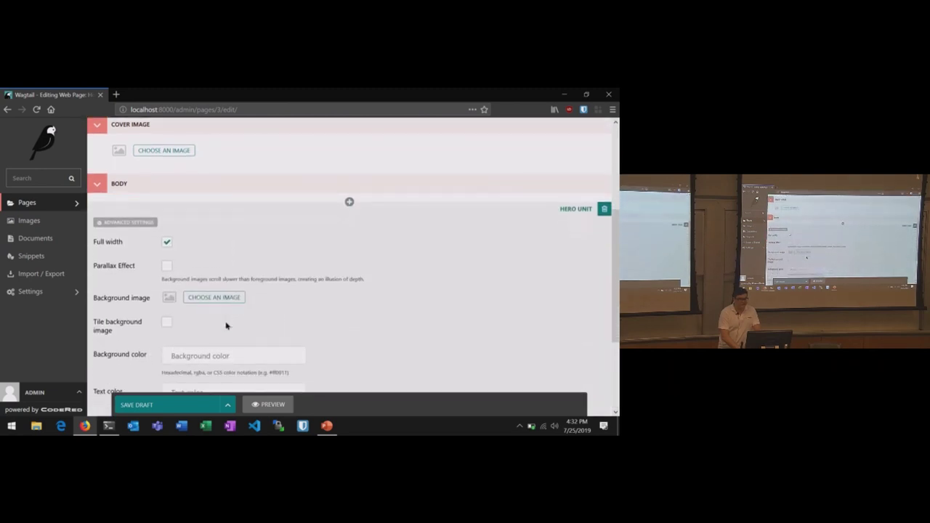
{"action": "left_click", "coordinate": [210, 267]}
{"action": "left_click", "coordinate": [250, 239]}
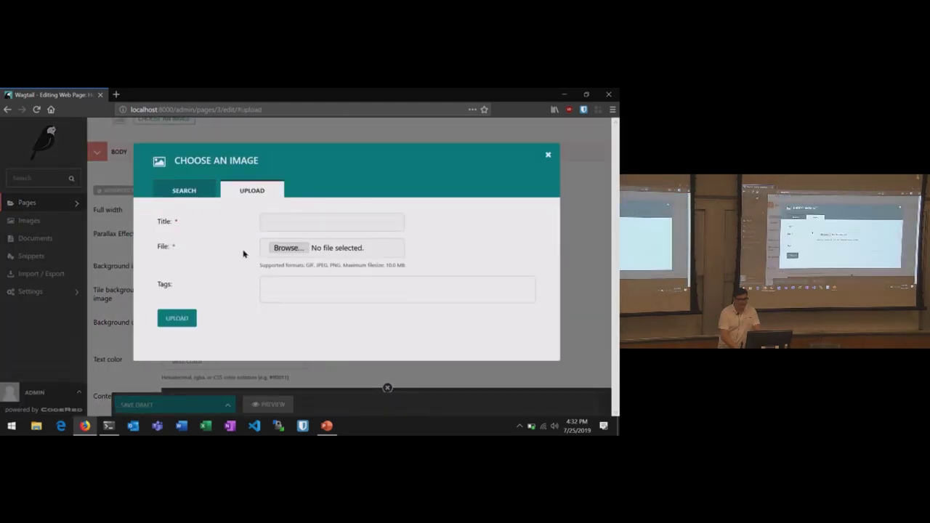
{"action": "left_click", "coordinate": [288, 248]}
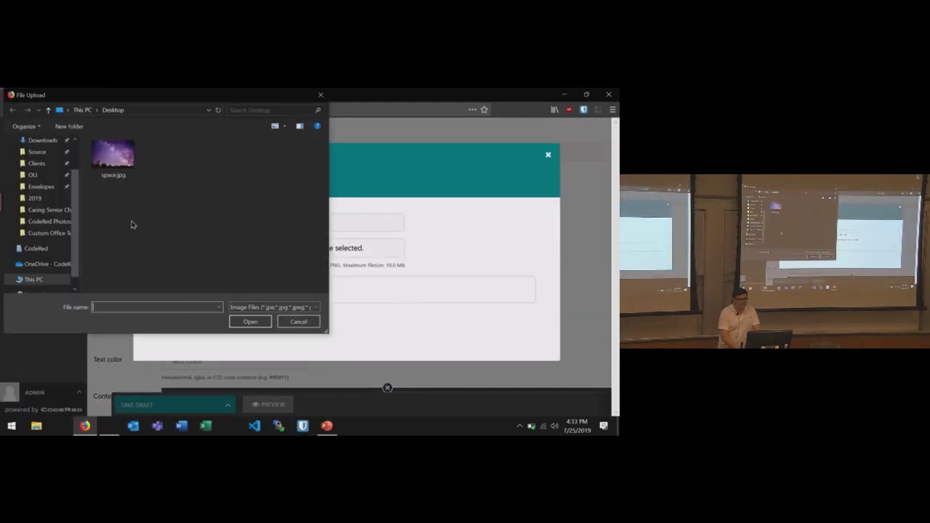
{"action": "left_click", "coordinate": [105, 164]}
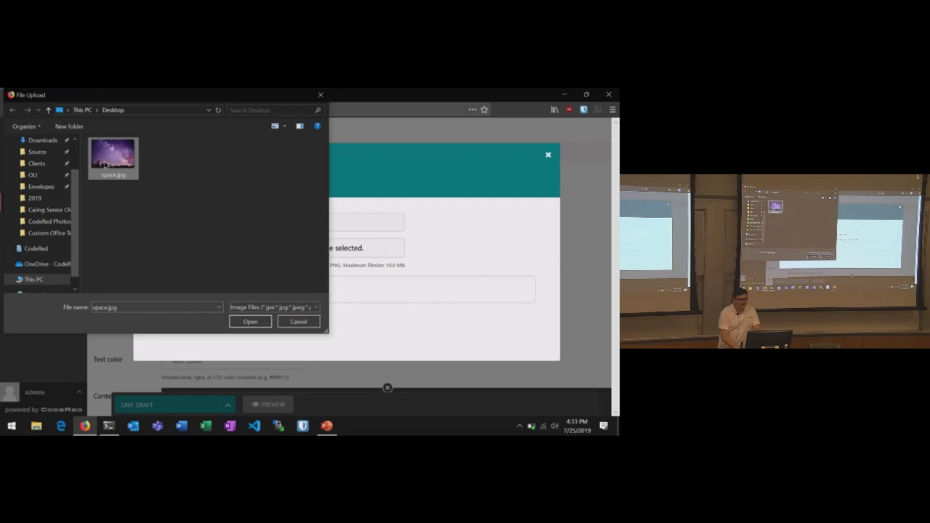
{"action": "left_click", "coordinate": [244, 323]}
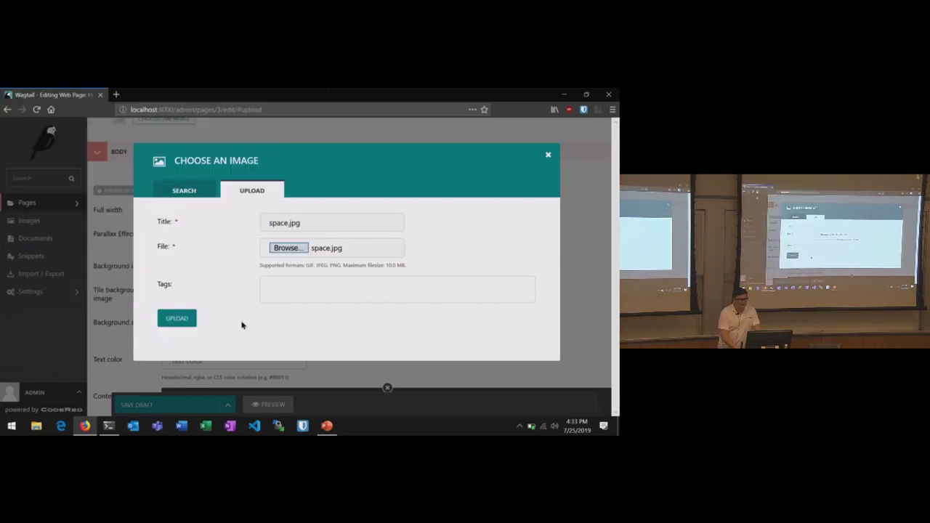
{"action": "left_click", "coordinate": [178, 318]}
{"action": "scroll", "coordinate": [282, 311], "scroll_direction": "down", "scroll_amount": 3}
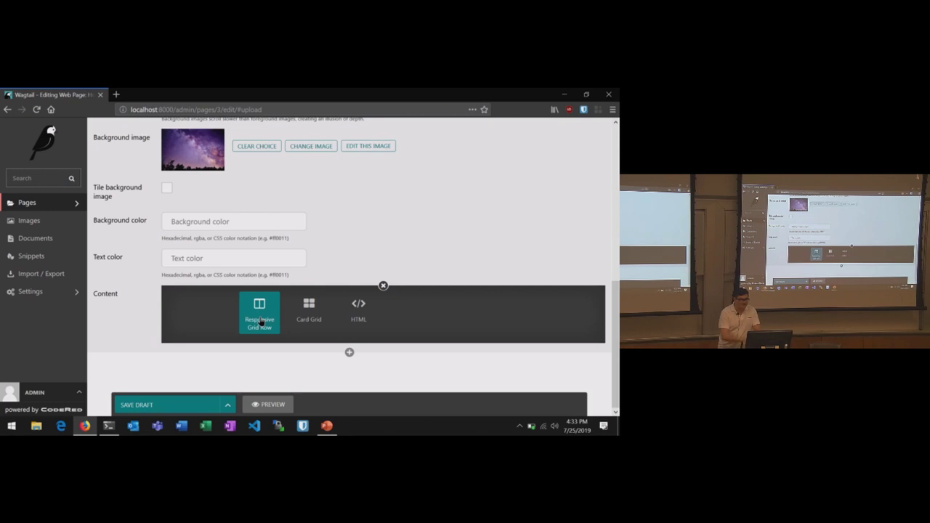
- Add a Responsive Grid Row with one column holding a Text block inside the hero
{"action": "left_click", "coordinate": [260, 321]}
{"action": "scroll", "coordinate": [263, 320], "scroll_direction": "down", "scroll_amount": 2}
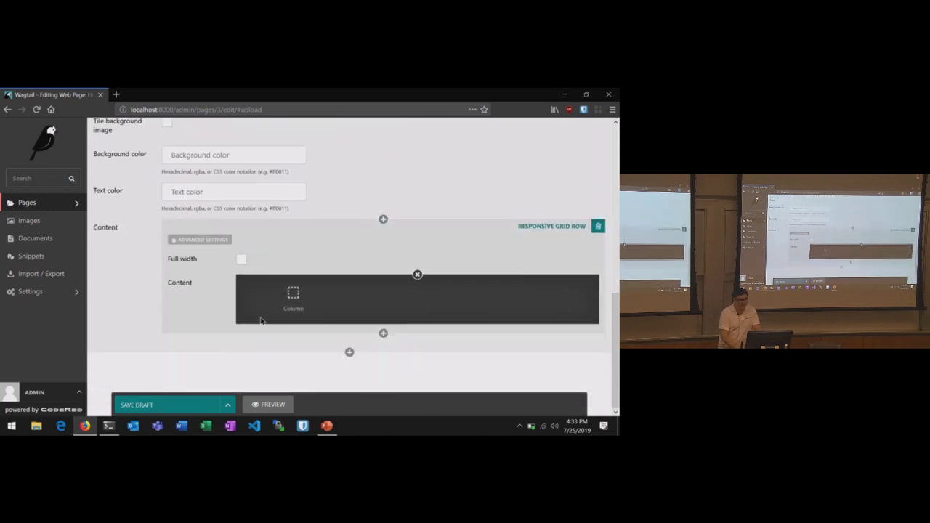
{"action": "left_click", "coordinate": [293, 298]}
{"action": "scroll", "coordinate": [297, 307], "scroll_direction": "down", "scroll_amount": 3}
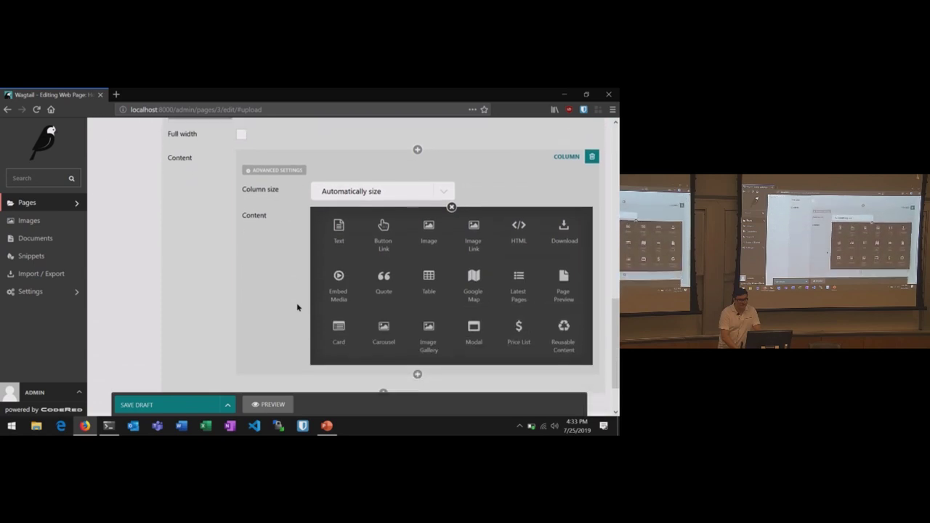
{"action": "left_click", "coordinate": [339, 231]}
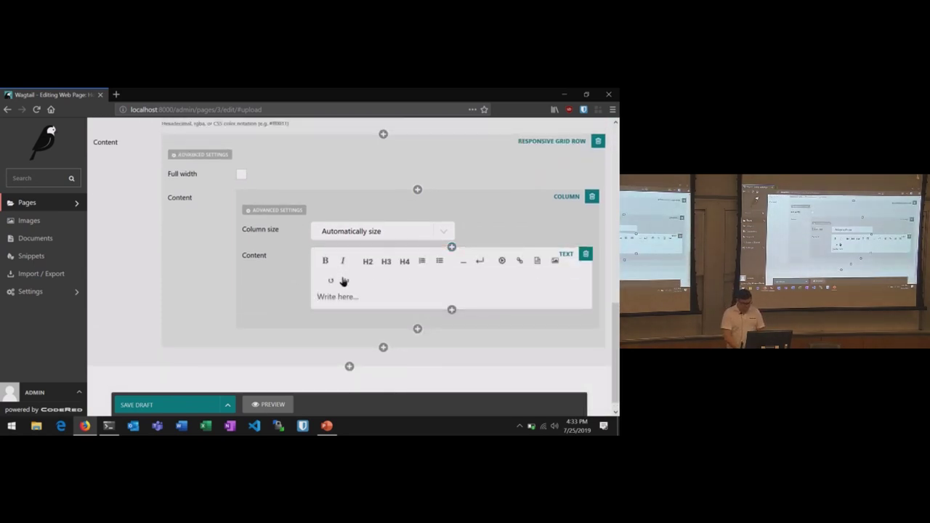
- Enter 'Hello from wagtail open space' as an H2 heading and preview the page
{"action": "type", "text": "Hello from wagtail open space"}
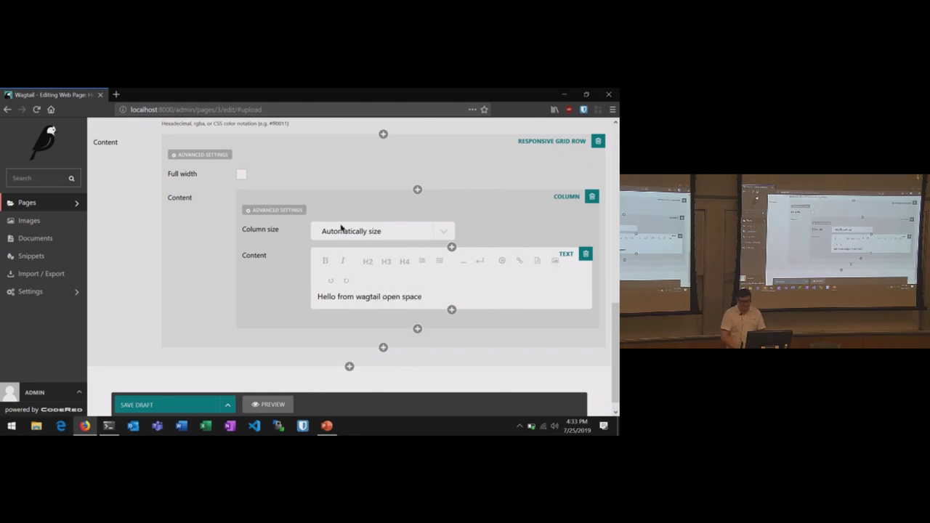
{"action": "left_click", "coordinate": [367, 261]}
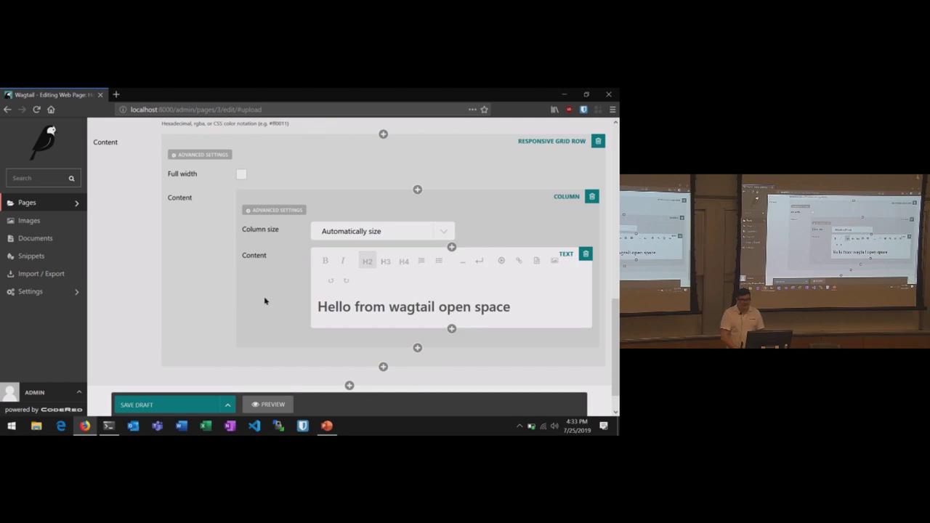
{"action": "scroll", "coordinate": [247, 293], "scroll_direction": "down", "scroll_amount": 1}
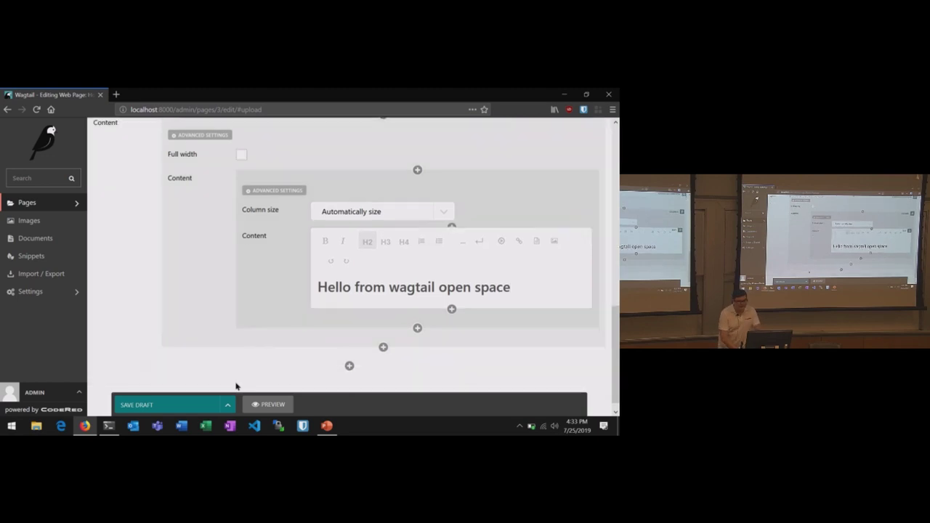
{"action": "left_click", "coordinate": [263, 409]}
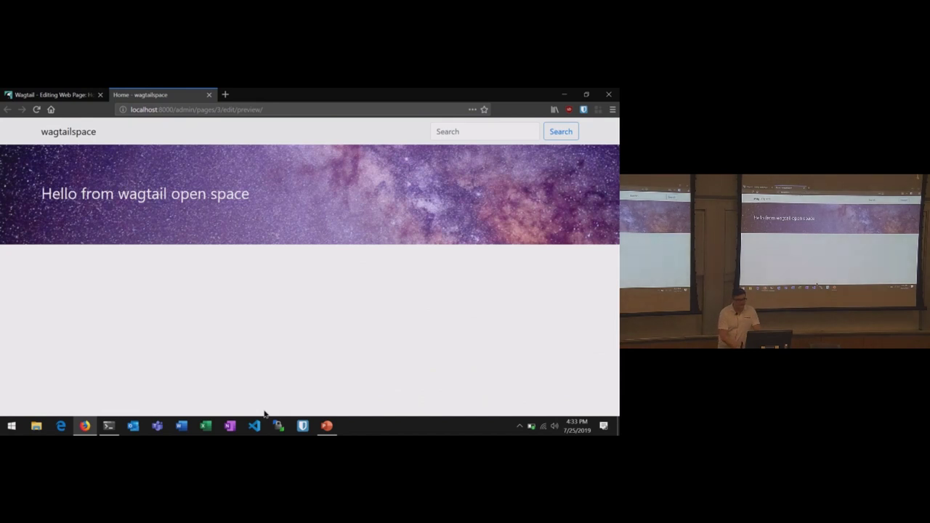
- Add a Button Link block to the hero with '#' as its other link
{"action": "left_click", "coordinate": [59, 95]}
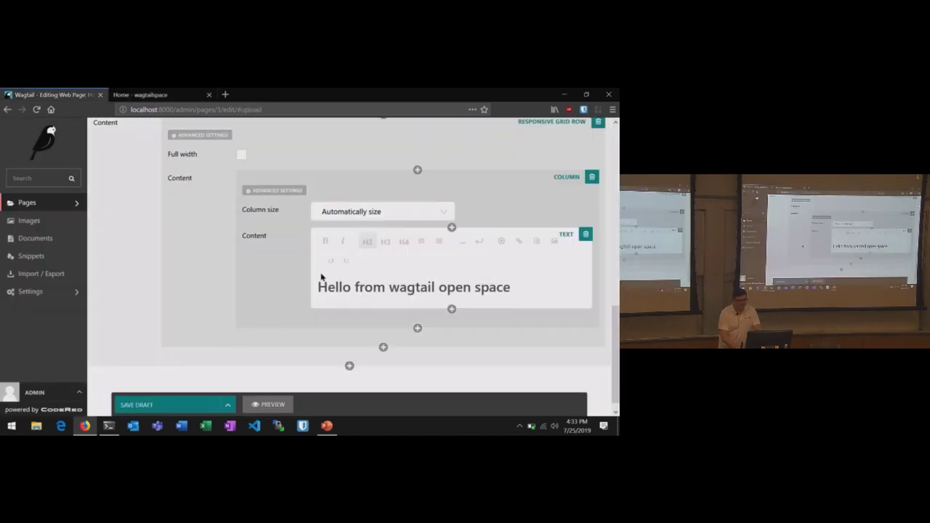
{"action": "left_click", "coordinate": [451, 309]}
{"action": "scroll", "coordinate": [452, 311], "scroll_direction": "down", "scroll_amount": 3}
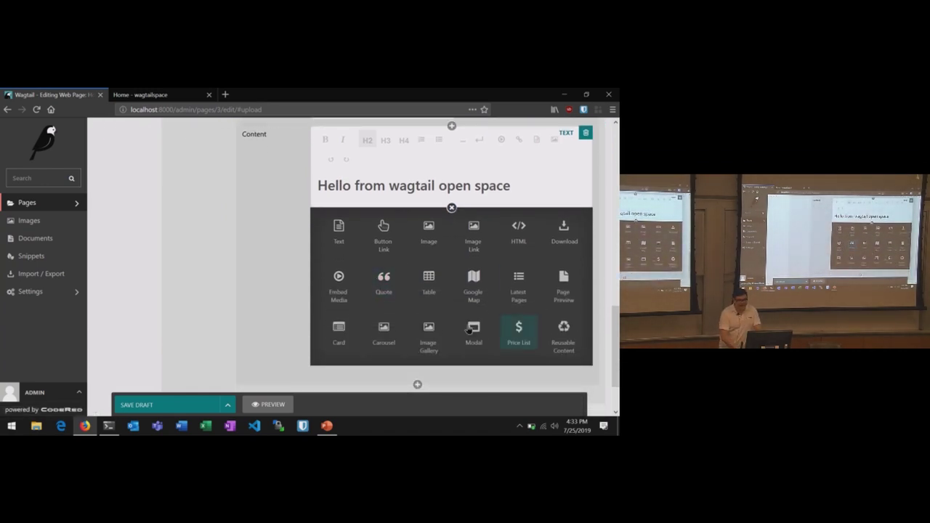
{"action": "left_click", "coordinate": [383, 226]}
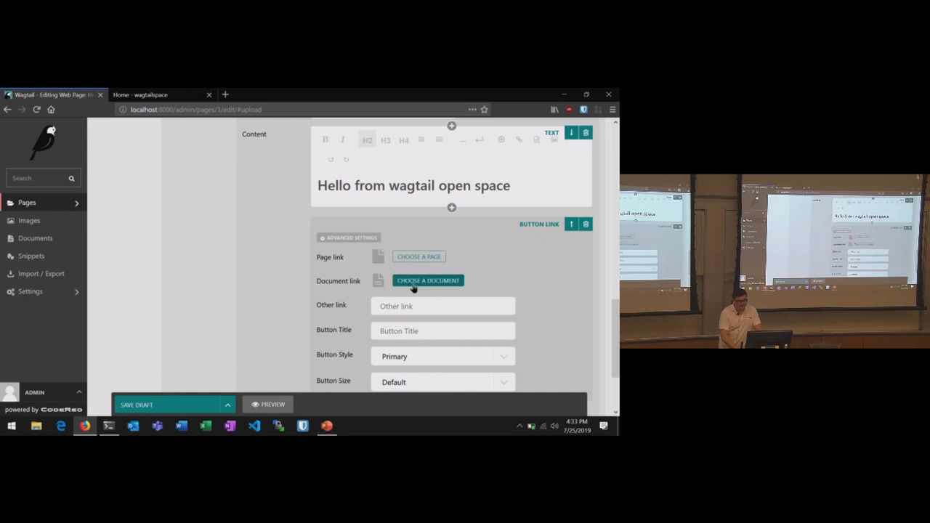
{"action": "left_click", "coordinate": [405, 311]}
{"action": "type", "text": "#"}
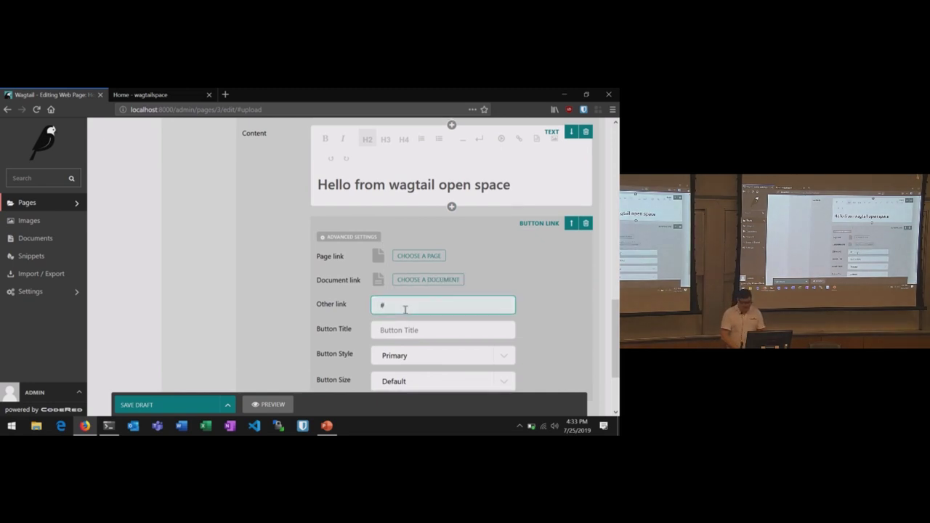
- Title the button 'Learn More' and check it in a preview
{"action": "scroll", "coordinate": [405, 309], "scroll_direction": "down", "scroll_amount": 3}
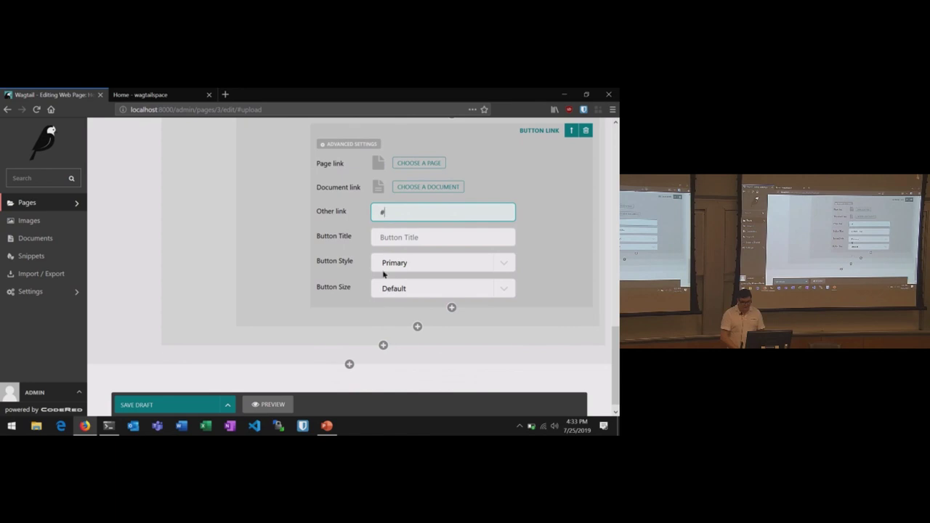
{"action": "left_click", "coordinate": [395, 237]}
{"action": "type", "text": "Learn More"}
{"action": "left_click", "coordinate": [268, 405]}
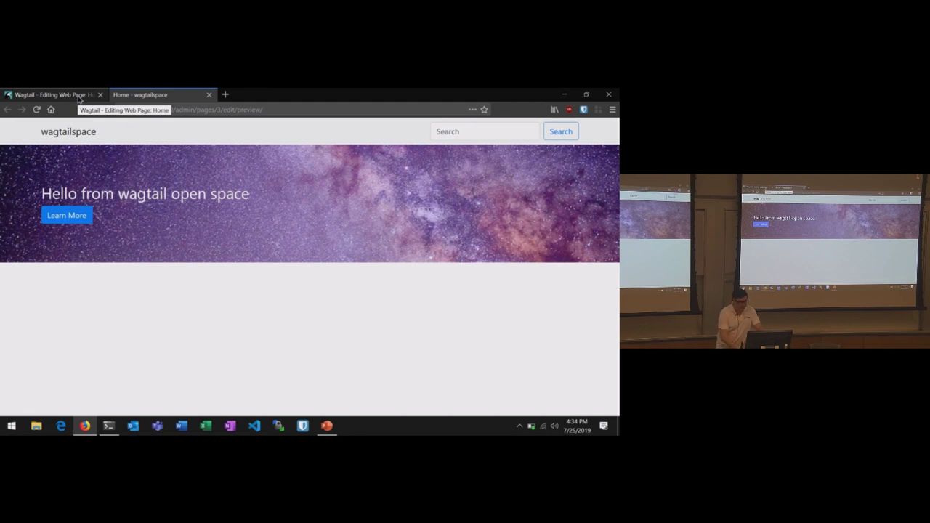
{"action": "left_click", "coordinate": [79, 100]}
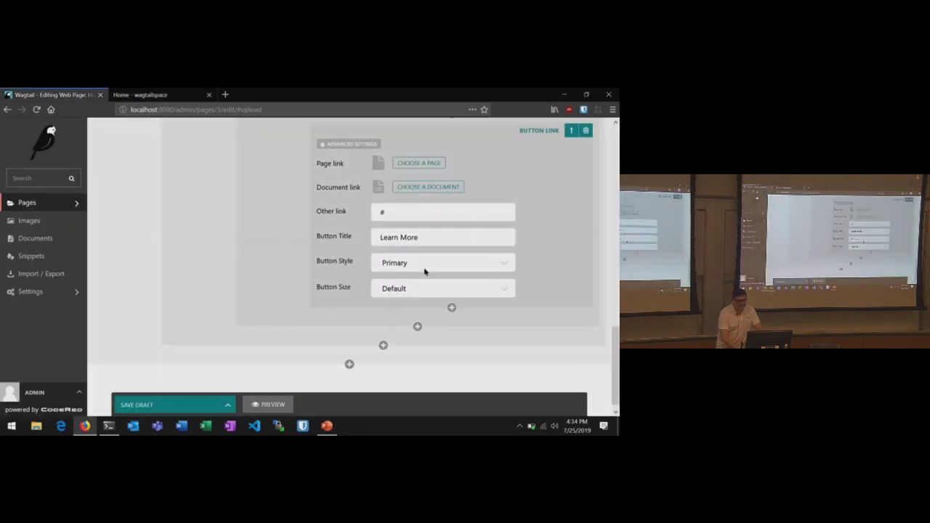
- Change the Learn More button style from Primary to Light and confirm it in a preview
{"action": "left_click", "coordinate": [425, 272]}
{"action": "scroll", "coordinate": [415, 354], "scroll_direction": "down", "scroll_amount": 2}
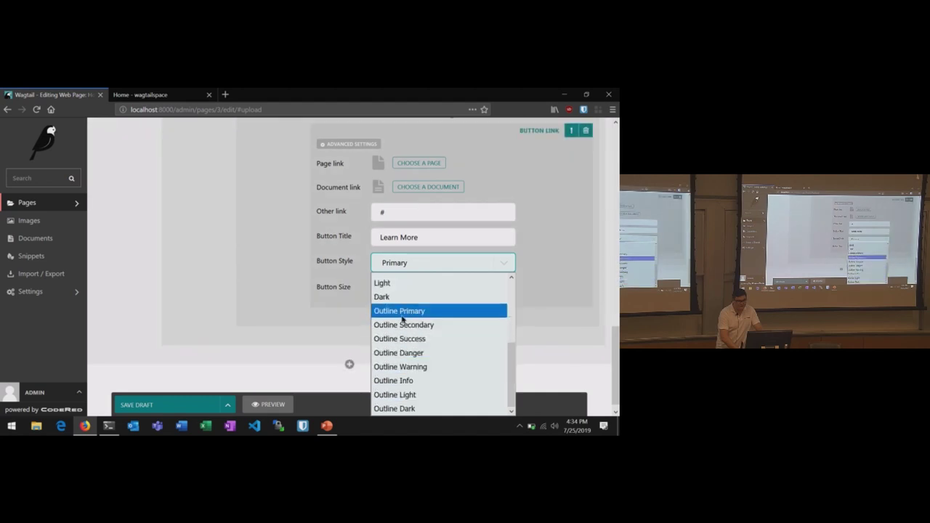
{"action": "left_click", "coordinate": [400, 283]}
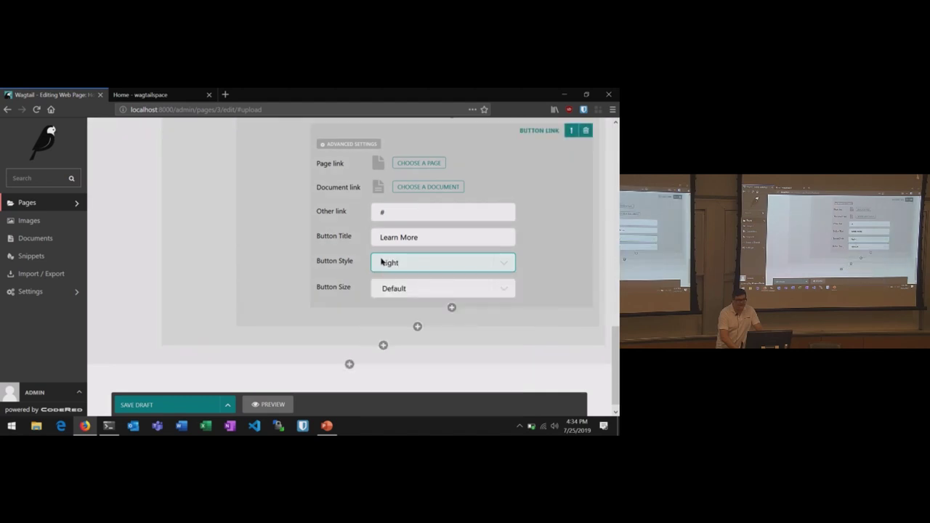
{"action": "left_click", "coordinate": [263, 405]}
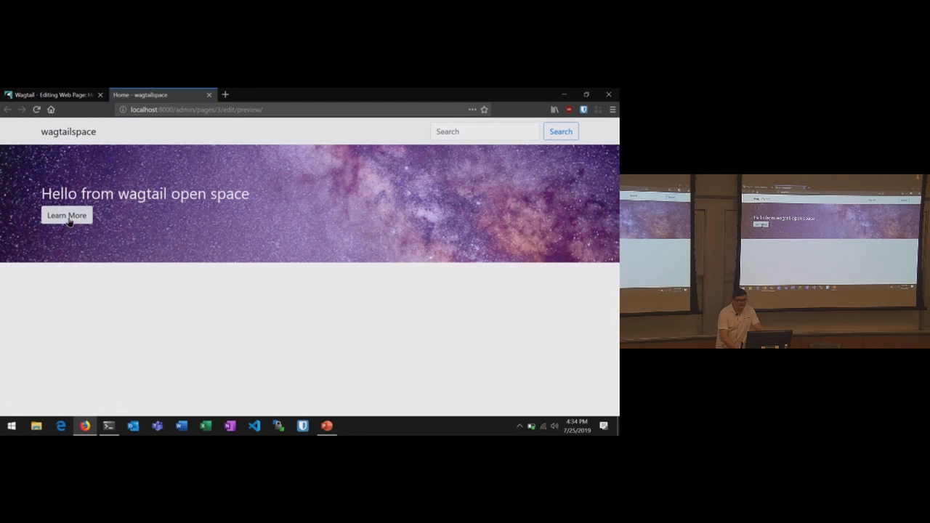
{"action": "left_click", "coordinate": [53, 97]}
{"action": "scroll", "coordinate": [139, 176], "scroll_direction": "down", "scroll_amount": 1}
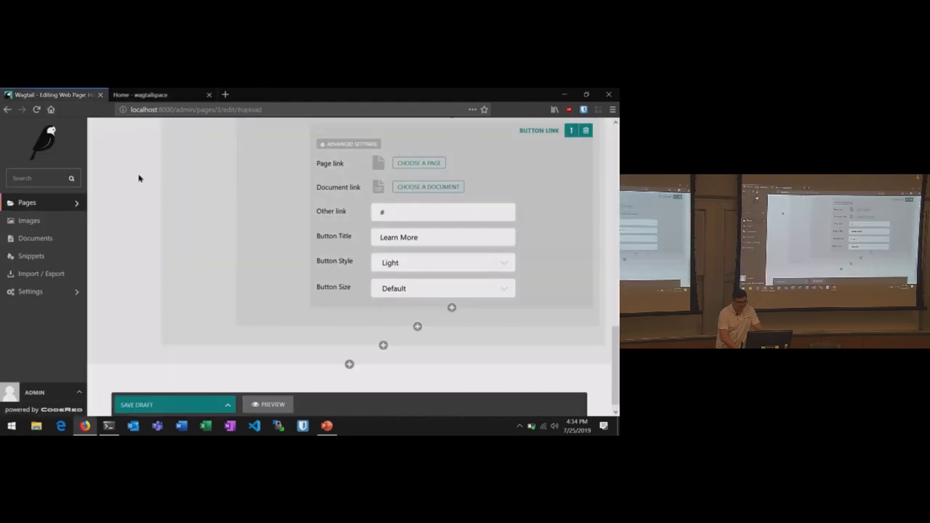
- Add a Responsive Grid Row below the hero with a column whose text is an H2 'Visit Us'
{"action": "left_click", "coordinate": [348, 353]}
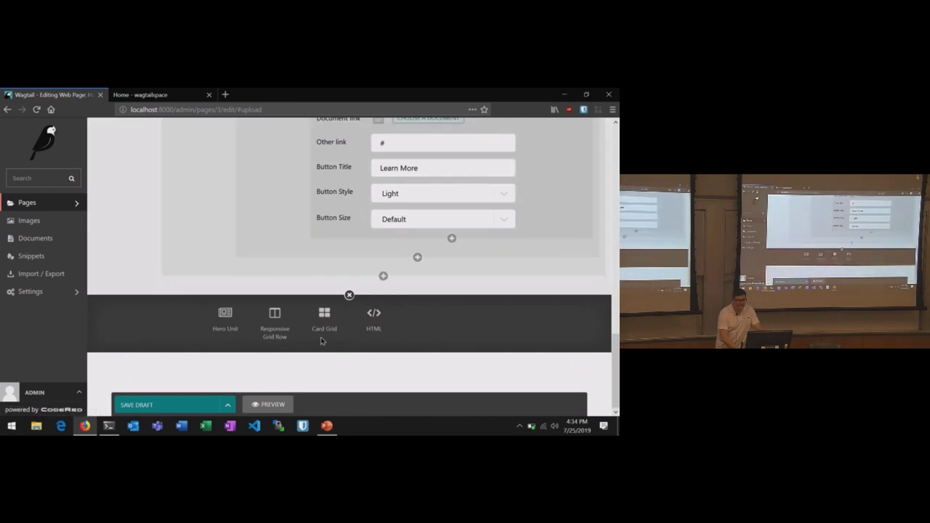
{"action": "left_click", "coordinate": [270, 324]}
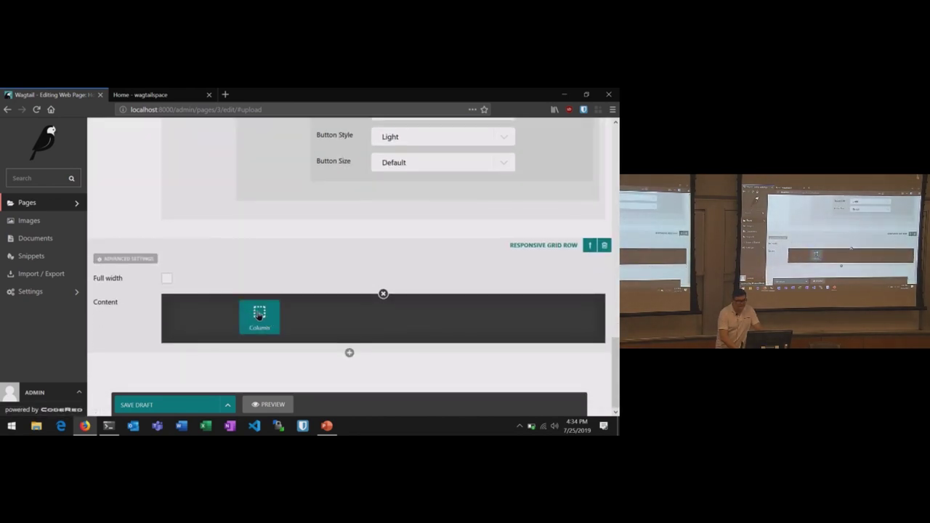
{"action": "left_click", "coordinate": [258, 314]}
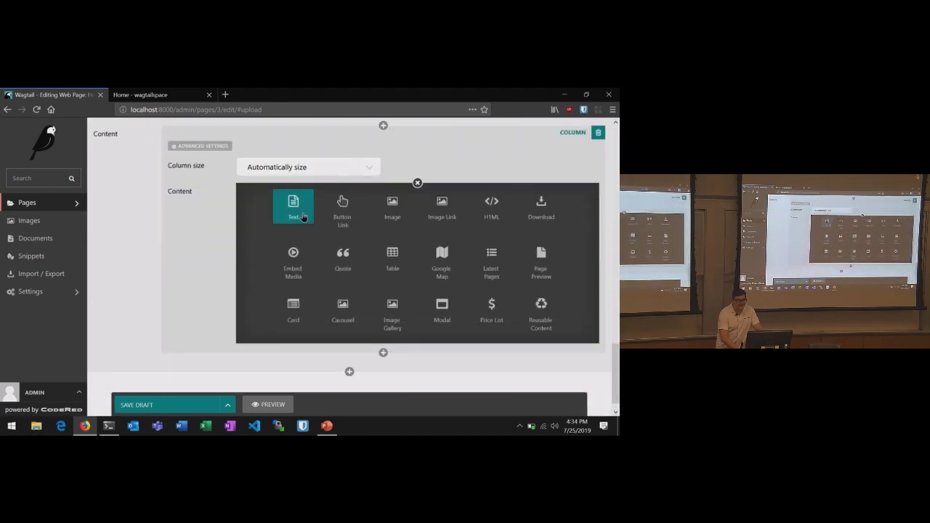
{"action": "left_click", "coordinate": [298, 212]}
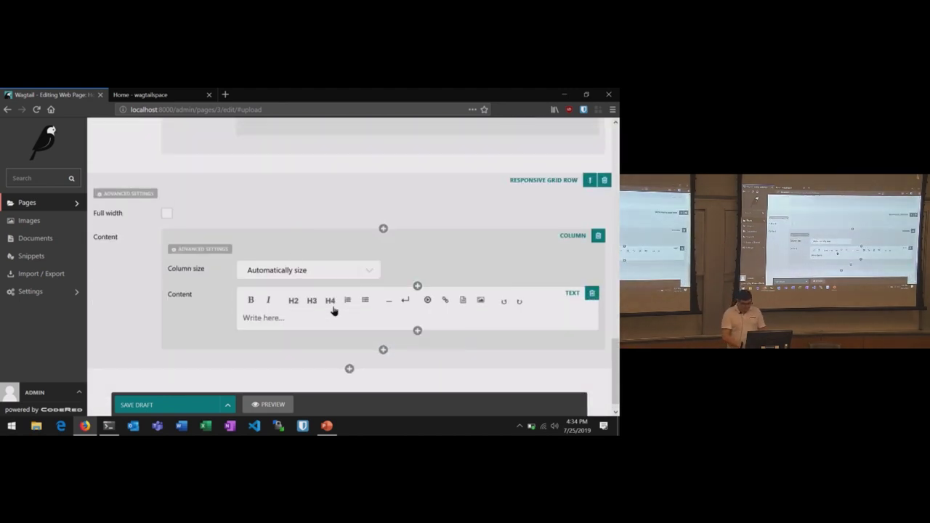
{"action": "type", "text": "Visit Us"}
{"action": "left_click", "coordinate": [293, 300]}
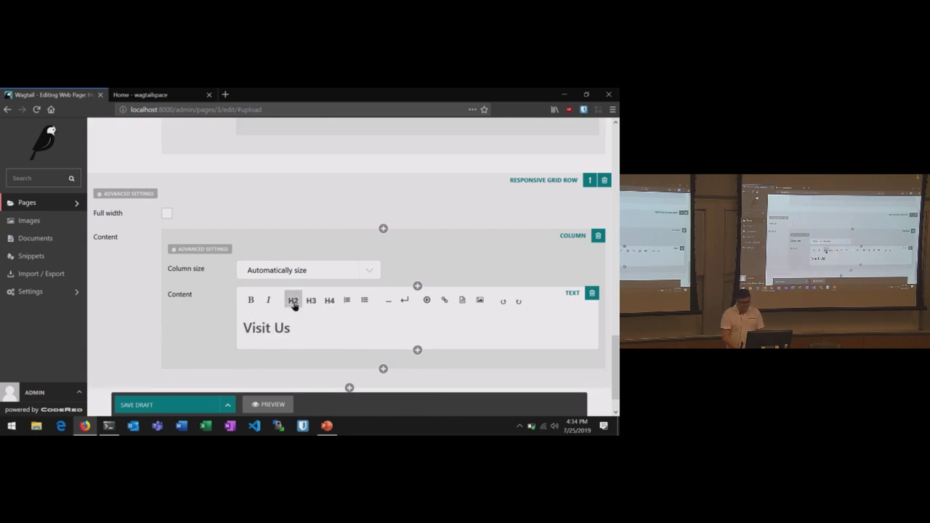
- Type the street address under the heading, with the city on a second line
{"action": "key", "text": "Return"}
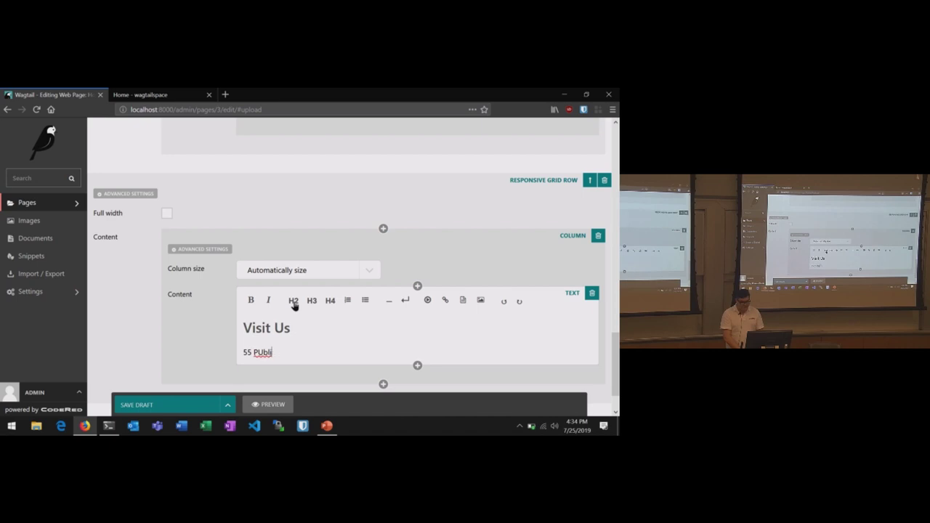
{"action": "key", "text": "BackSpace"}
{"action": "key", "text": "BackSpace"}
{"action": "key", "text": "BackSpace"}
{"action": "key", "text": "BackSpace"}
{"action": "type", "text": "ublic Sq Cle"}
{"action": "key", "text": "shift+Return"}
{"action": "type", "text": "Cleveland Ohio 44113"}
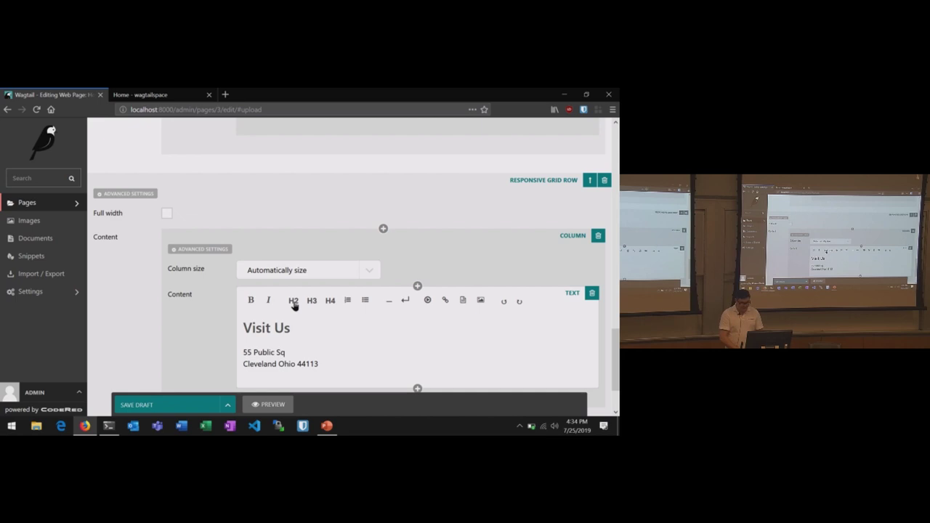
- Add a second column with a Google Map block whose search query is the Visit Us address
{"action": "scroll", "coordinate": [293, 306], "scroll_direction": "down", "scroll_amount": 2}
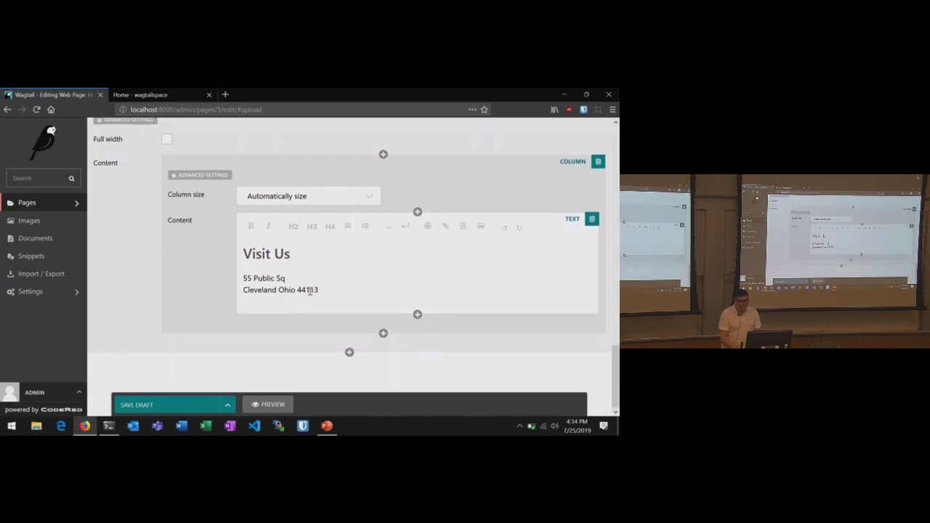
{"action": "left_click", "coordinate": [383, 333]}
{"action": "scroll", "coordinate": [367, 305], "scroll_direction": "down", "scroll_amount": 3}
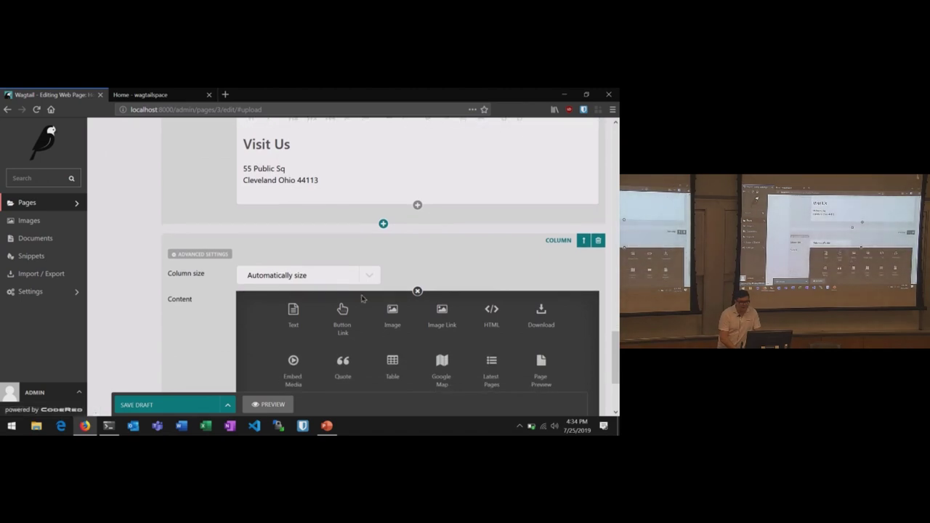
{"action": "scroll", "coordinate": [362, 298], "scroll_direction": "down", "scroll_amount": 2}
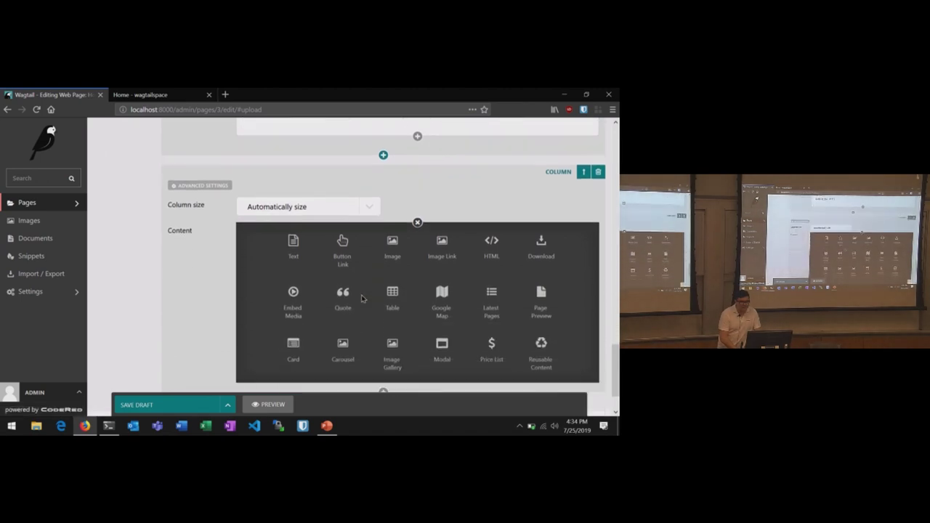
{"action": "left_click", "coordinate": [438, 293]}
{"action": "scroll", "coordinate": [349, 218], "scroll_direction": "down", "scroll_amount": 1}
{"action": "left_click", "coordinate": [341, 211]}
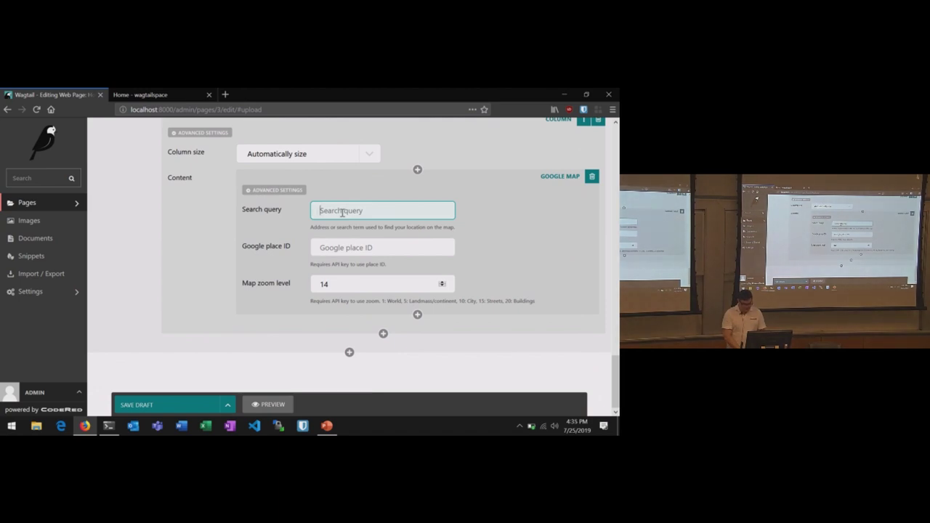
{"action": "type", "text": "55 Public Square Cleveland Ohio"}
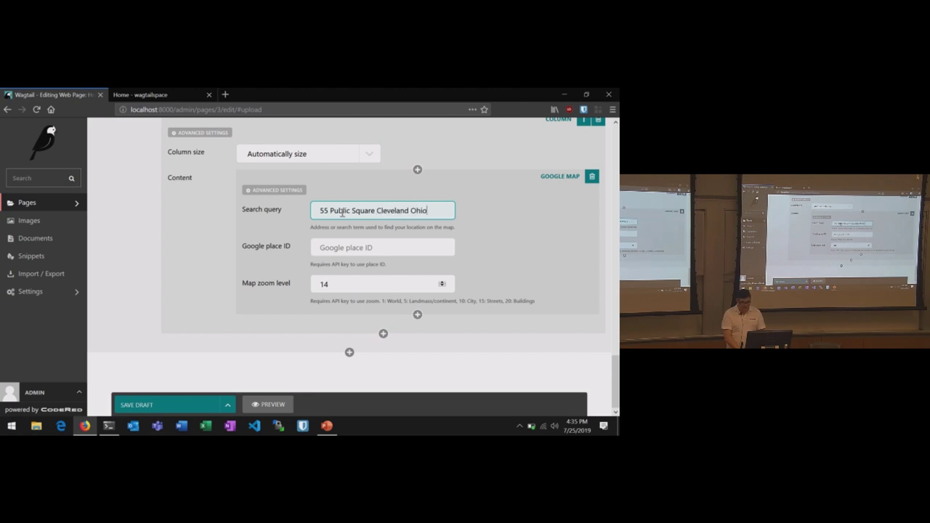
{"action": "type", "text": "44113"}
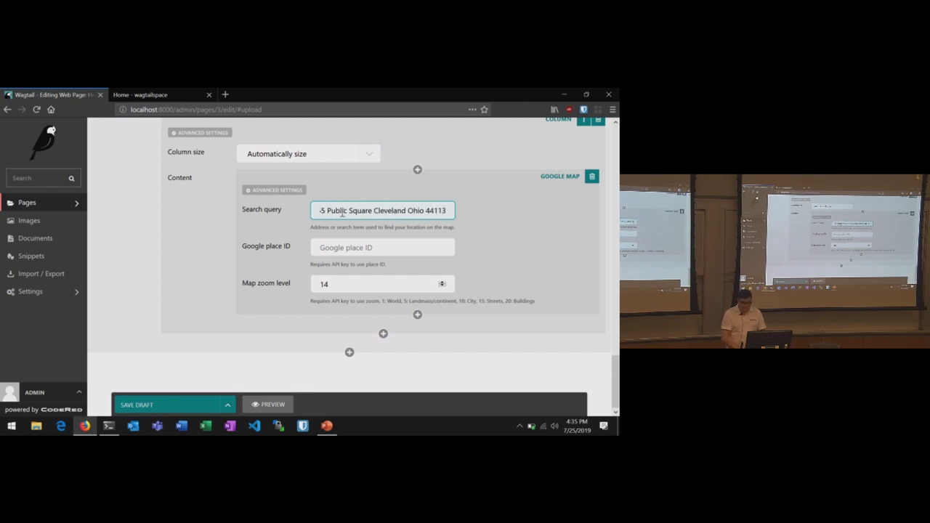
- Preview the home page to see the Visit Us address beside the embedded Google Map
{"action": "left_click", "coordinate": [272, 406]}
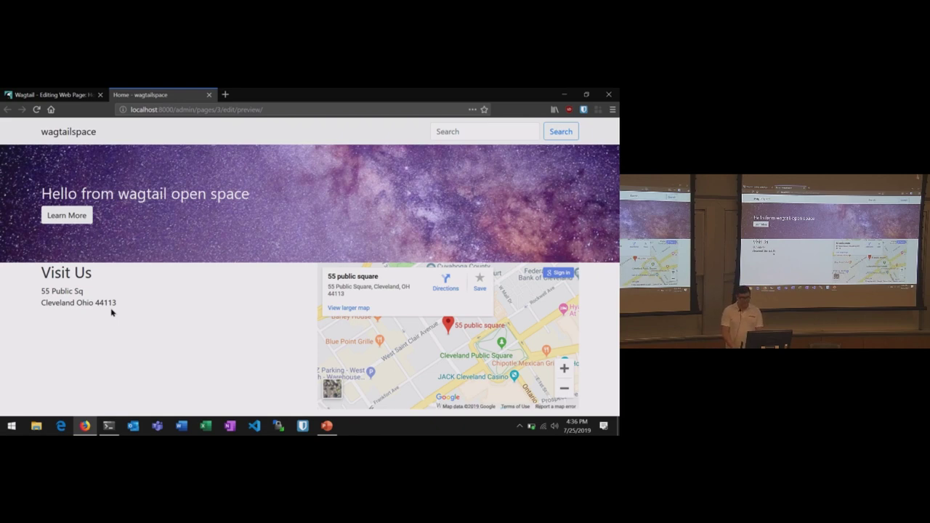
- Switch from the PowerPoint demo slide back to the Firefox preview of the wagtailspace home page
{"action": "key", "text": "alt+Tab"}
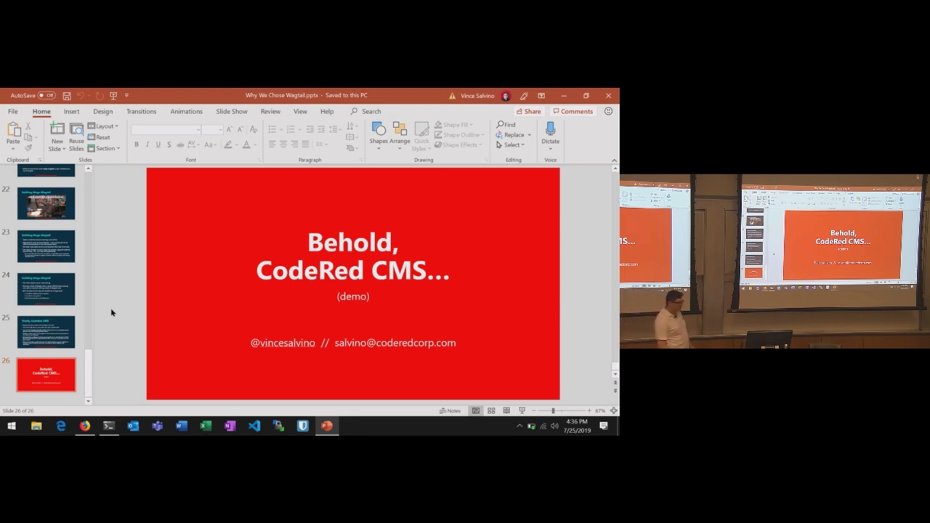
{"action": "key", "text": "alt+Tab"}
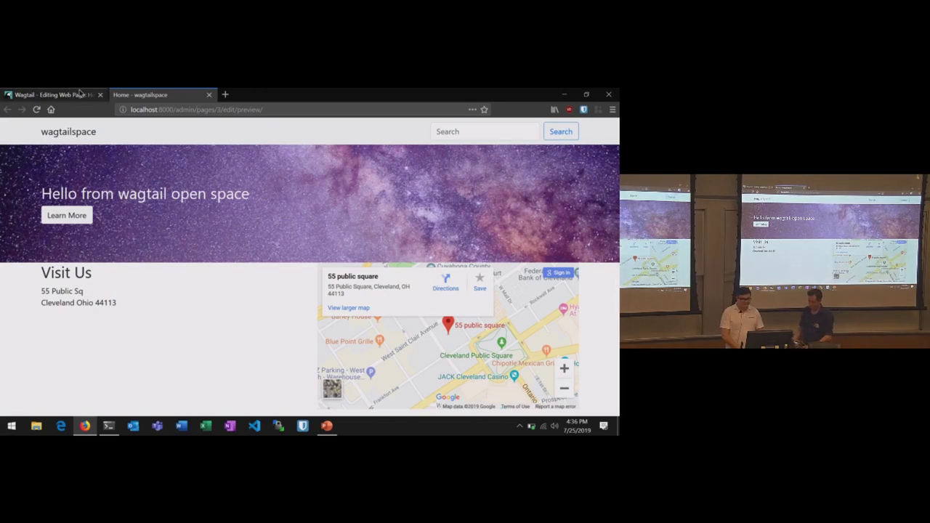
{"action": "left_click", "coordinate": [51, 95]}
{"action": "scroll", "coordinate": [217, 233], "scroll_direction": "up", "scroll_amount": 4}
{"action": "scroll", "coordinate": [217, 234], "scroll_direction": "down", "scroll_amount": 2}
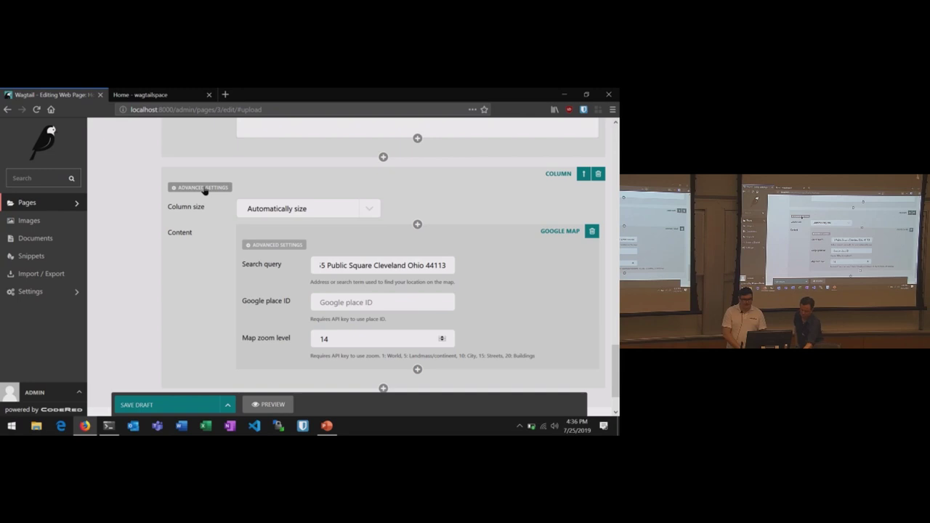
{"action": "left_click", "coordinate": [205, 190]}
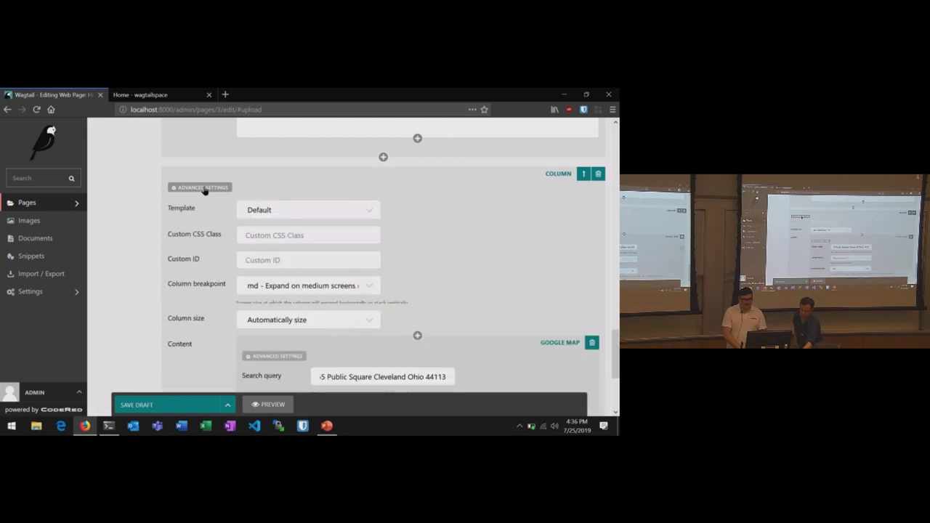
{"action": "left_click", "coordinate": [269, 293]}
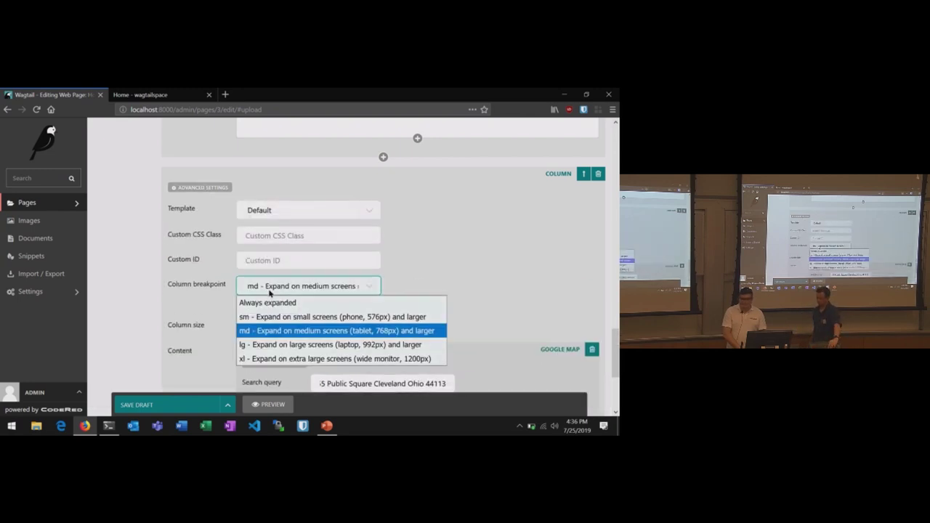
{"action": "left_click", "coordinate": [269, 293]}
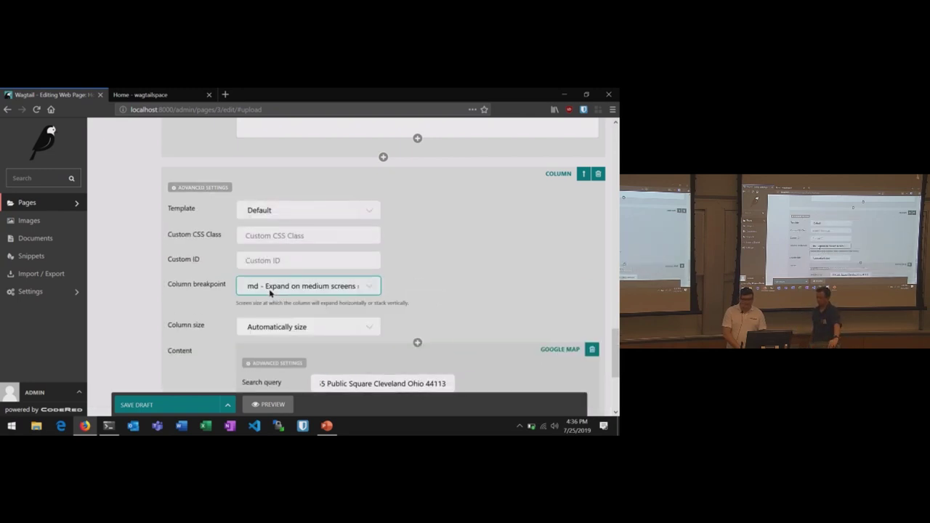
{"action": "left_click", "coordinate": [202, 191]}
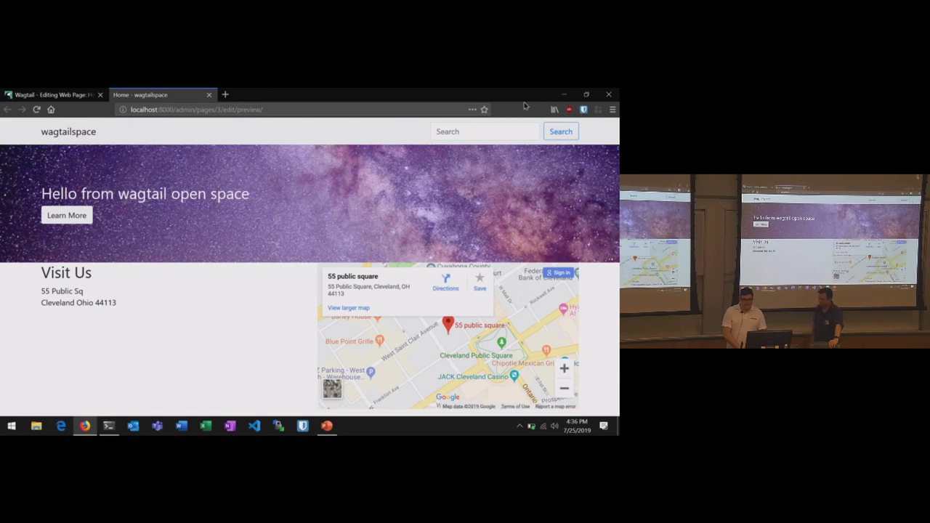
{"action": "double_click", "coordinate": [521, 98]}
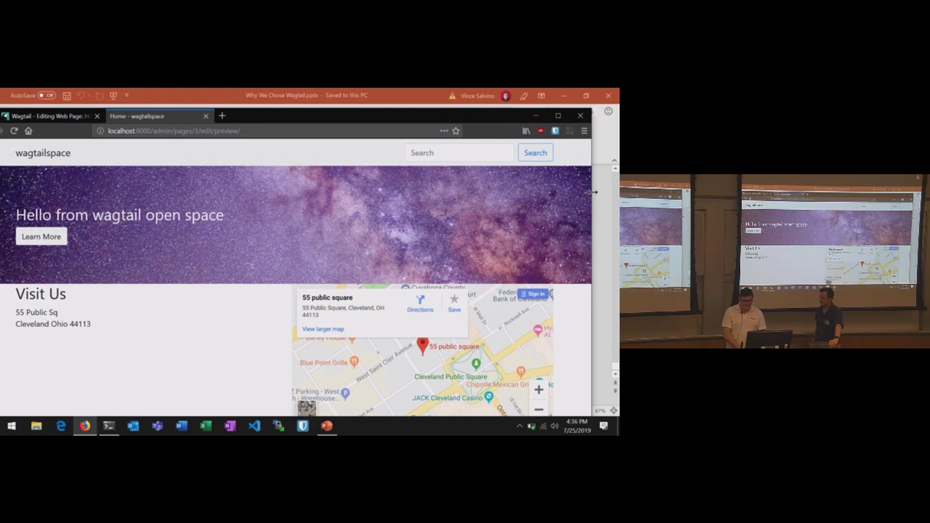
{"action": "left_click_drag", "start_coordinate": [593, 191], "coordinate": [227, 192]}
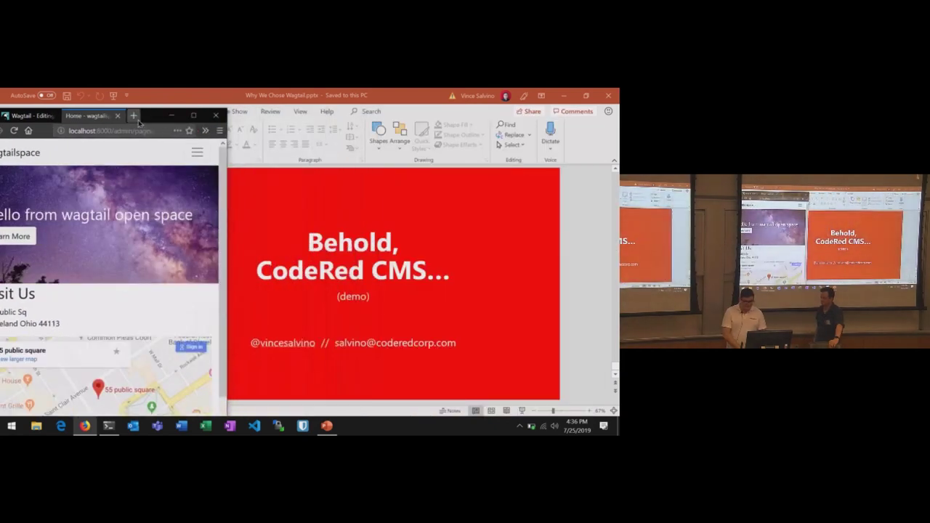
{"action": "left_click_drag", "start_coordinate": [144, 121], "coordinate": [328, 106]}
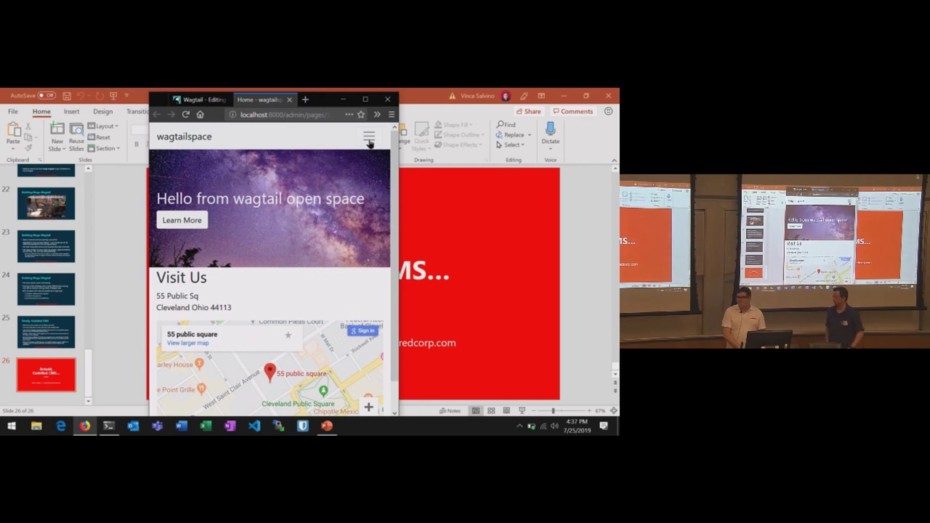
{"action": "scroll", "coordinate": [274, 261], "scroll_direction": "down", "scroll_amount": 2}
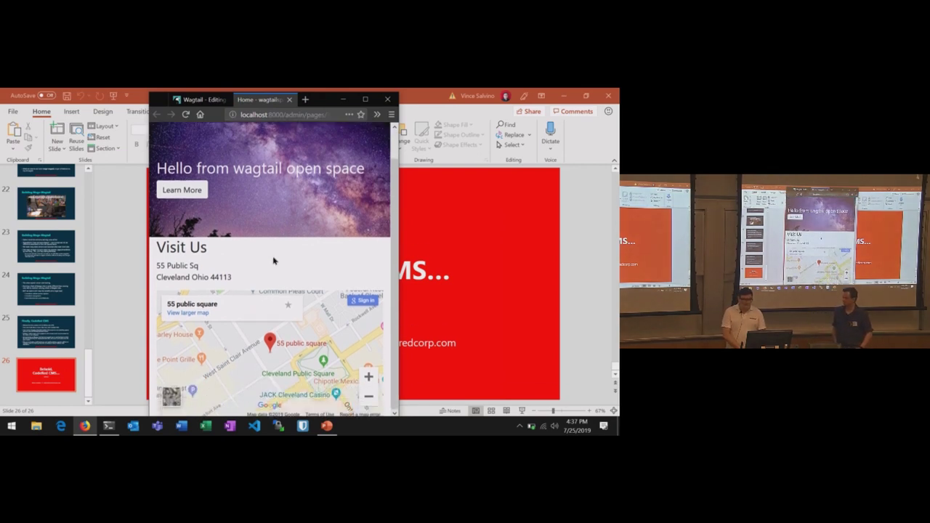
{"action": "scroll", "coordinate": [274, 260], "scroll_direction": "up", "scroll_amount": 2}
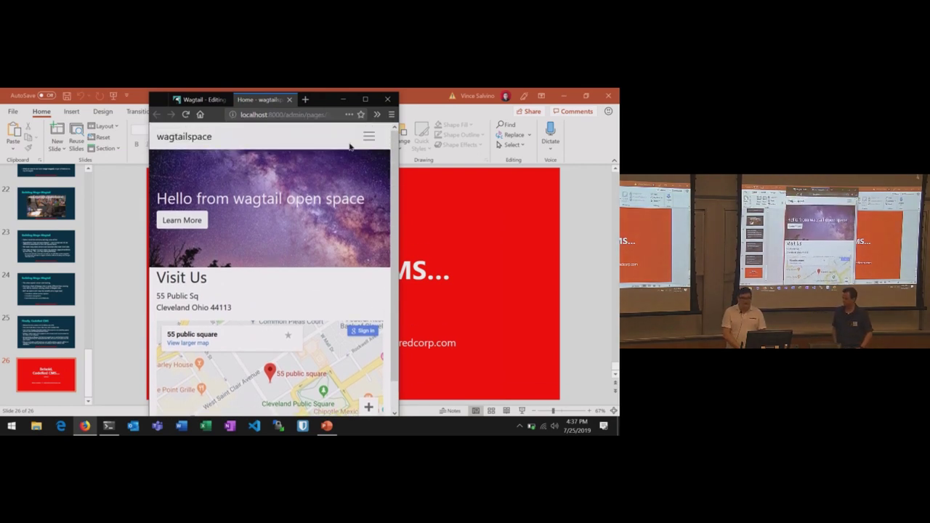
{"action": "left_click", "coordinate": [366, 99]}
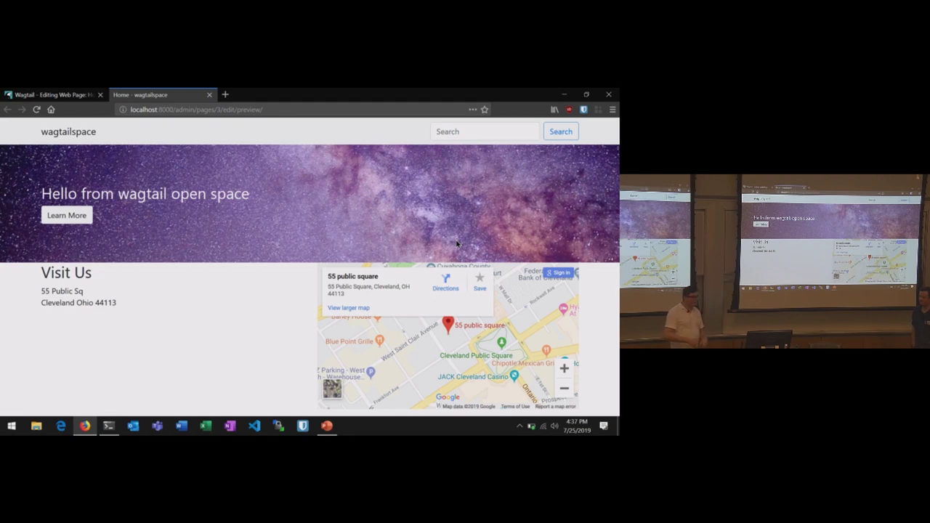
- Return from the preview to the Home page editor tab in Firefox
{"action": "key", "text": "alt+Tab"}
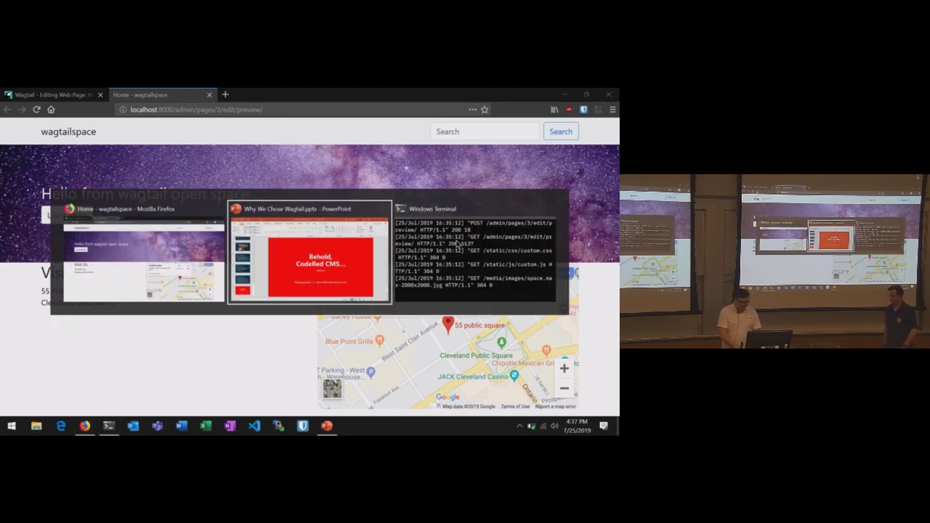
{"action": "key", "text": "alt+shift+Tab"}
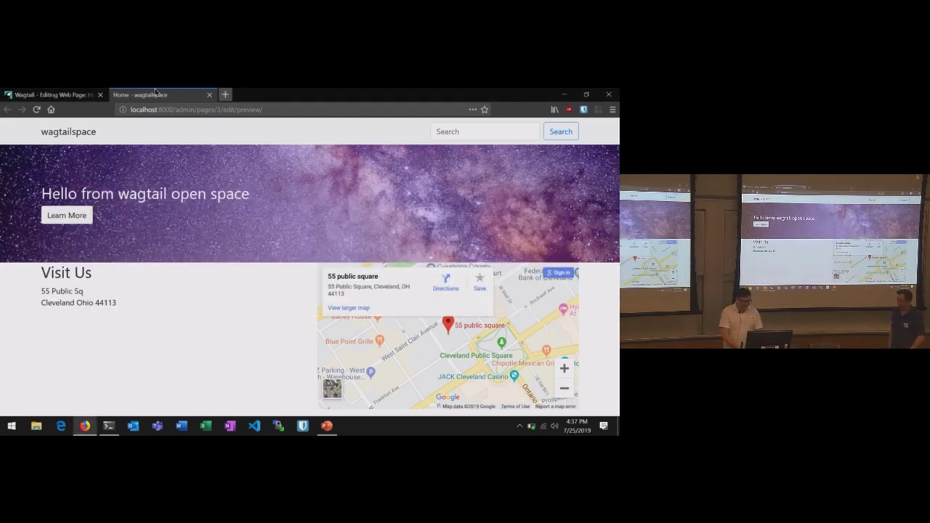
{"action": "left_click", "coordinate": [62, 93]}
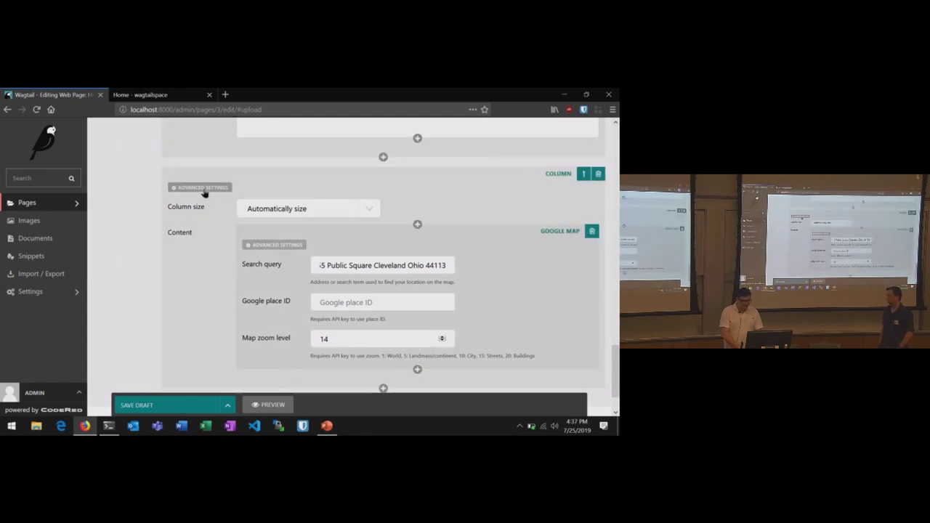
- Check the map column's Advanced Settings template, leaving it at Default, and return to the top
{"action": "left_click", "coordinate": [204, 190]}
{"action": "left_click", "coordinate": [275, 211]}
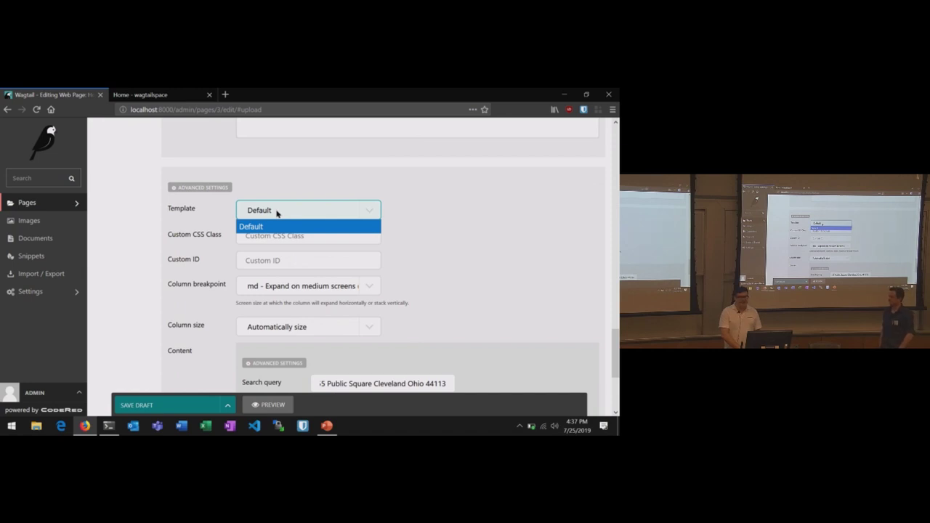
{"action": "left_click", "coordinate": [276, 211]}
{"action": "scroll", "coordinate": [276, 221], "scroll_direction": "up", "scroll_amount": 10}
{"action": "scroll", "coordinate": [277, 228], "scroll_direction": "up", "scroll_amount": 5}
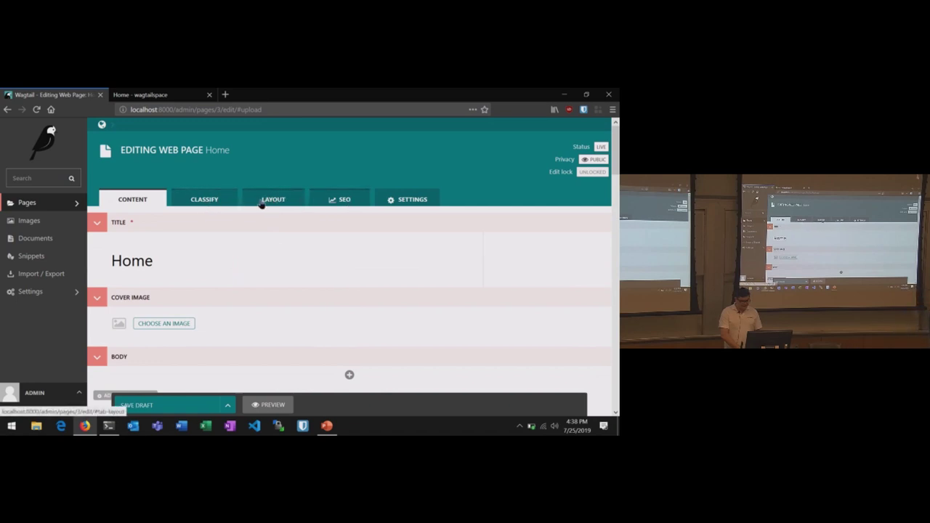
- Show the Home page's Layout tab and list the templates, currently 'Home page without title and cover image'
{"action": "left_click", "coordinate": [258, 203]}
{"action": "left_click", "coordinate": [242, 257]}
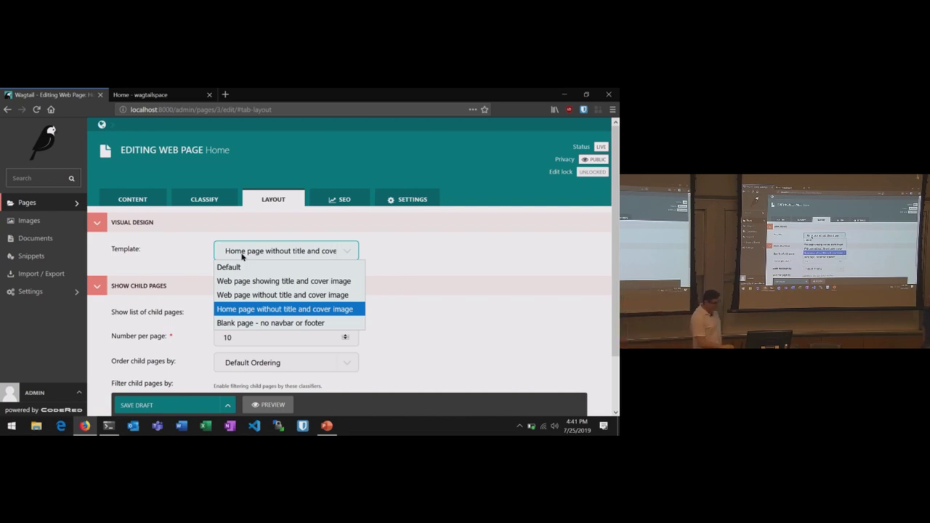
- View the Home page's SEO tab, with slug 'home' and empty Structured Data – Organization fields
{"action": "left_click", "coordinate": [340, 200]}
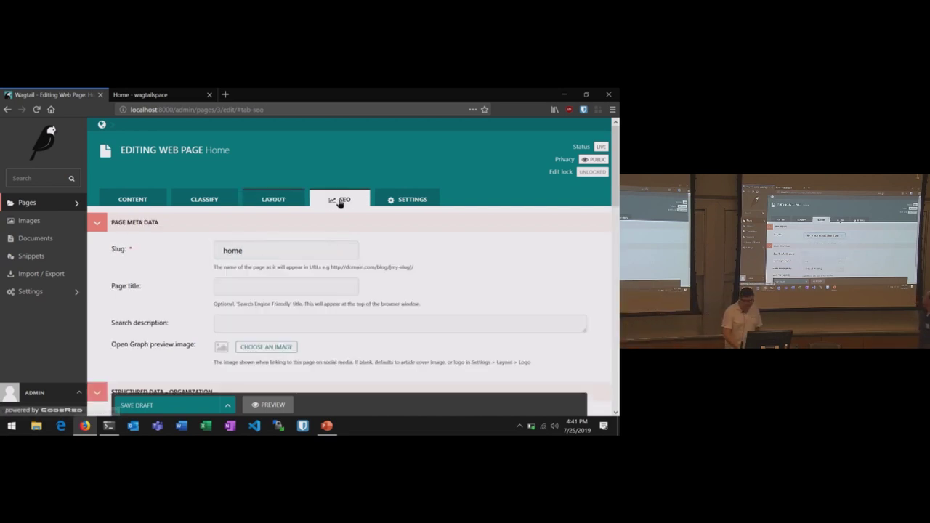
{"action": "scroll", "coordinate": [318, 315], "scroll_direction": "down", "scroll_amount": 5}
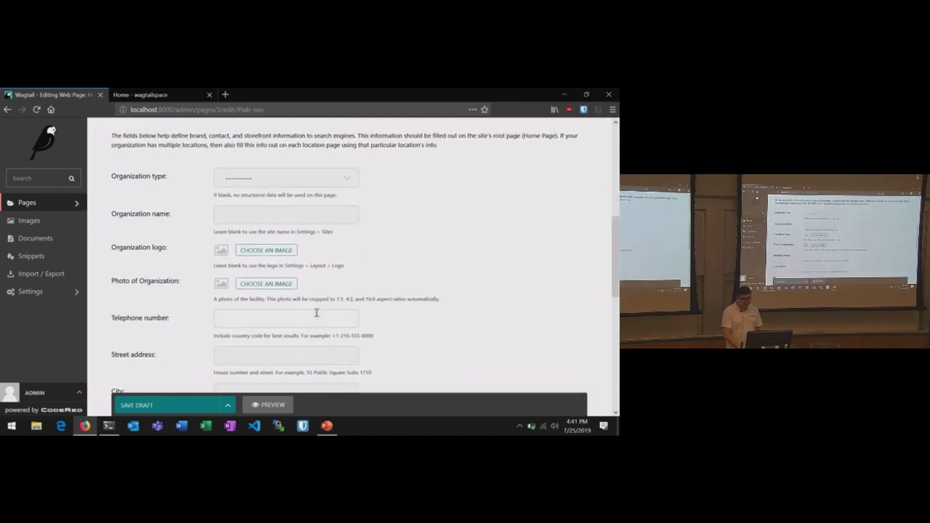
{"action": "scroll", "coordinate": [317, 289], "scroll_direction": "up", "scroll_amount": 3}
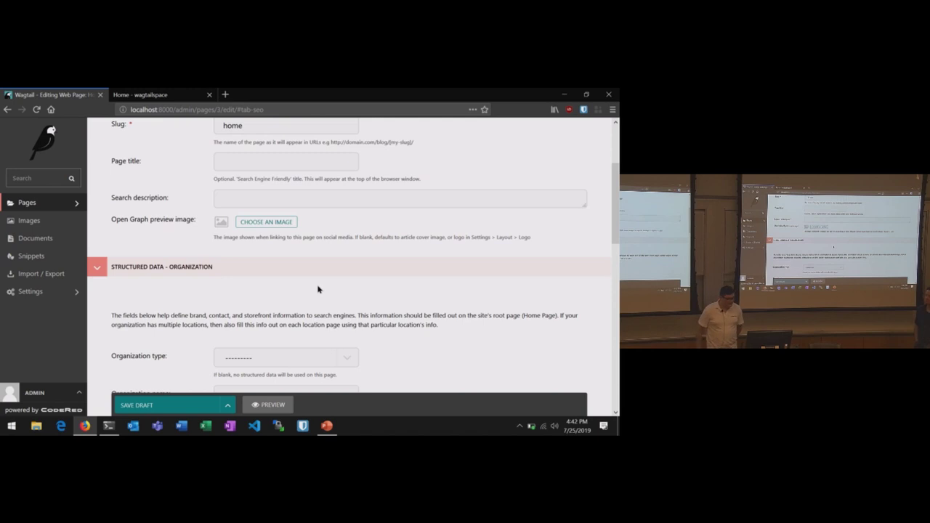
{"action": "scroll", "coordinate": [317, 289], "scroll_direction": "up", "scroll_amount": 3}
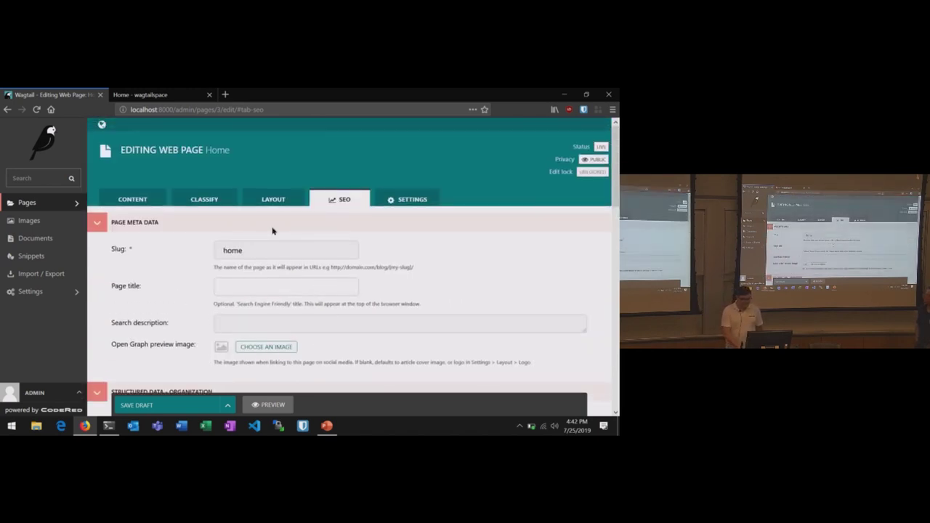